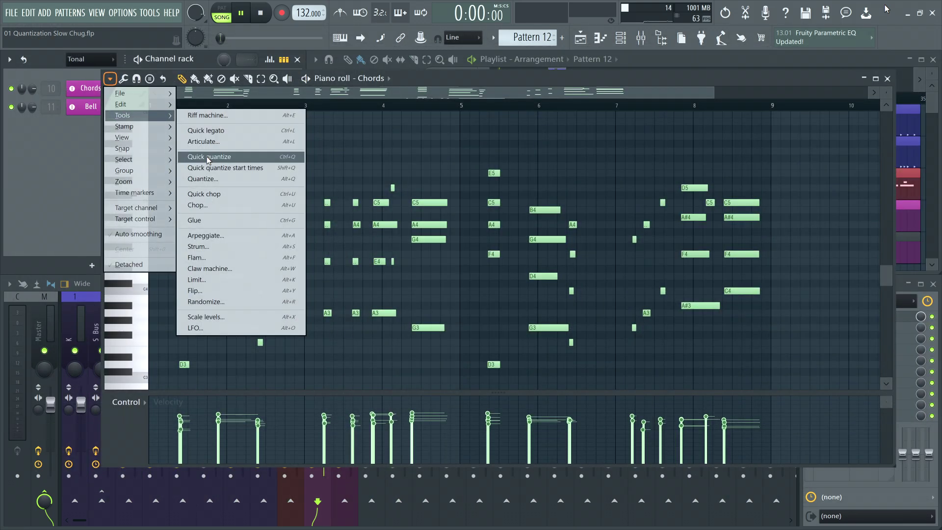
# Record about eight bars of live chords with velocities into the Chords piano roll
pyautogui.click(207, 157)
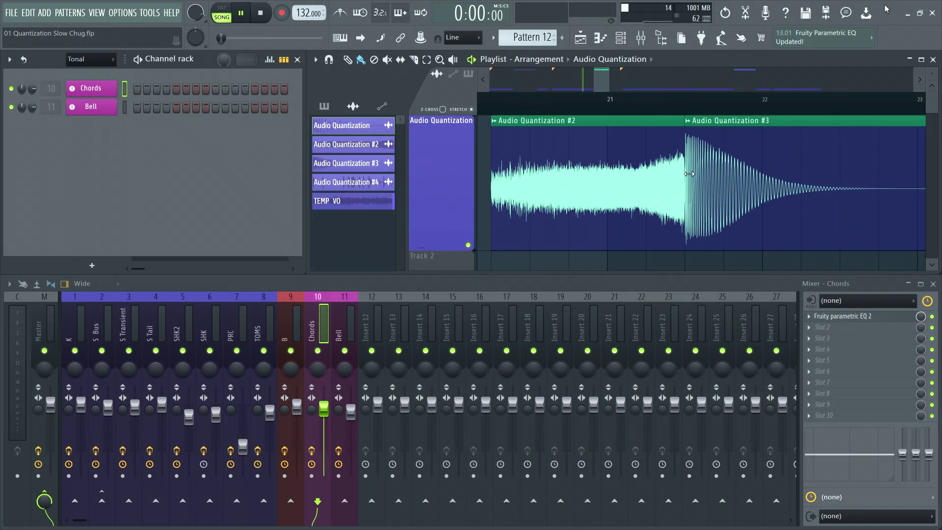
pyautogui.moveTo(687, 173); pyautogui.dragTo(768, 172)
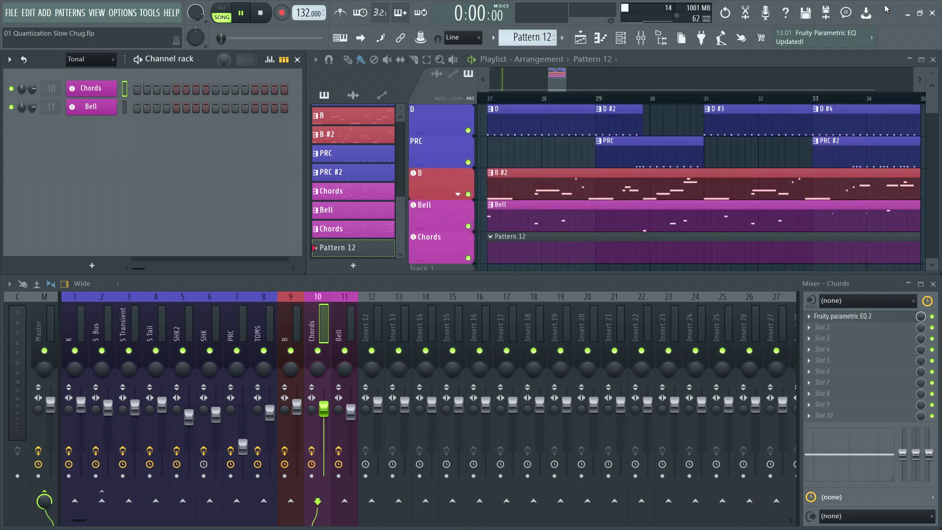
pyautogui.press('F7')
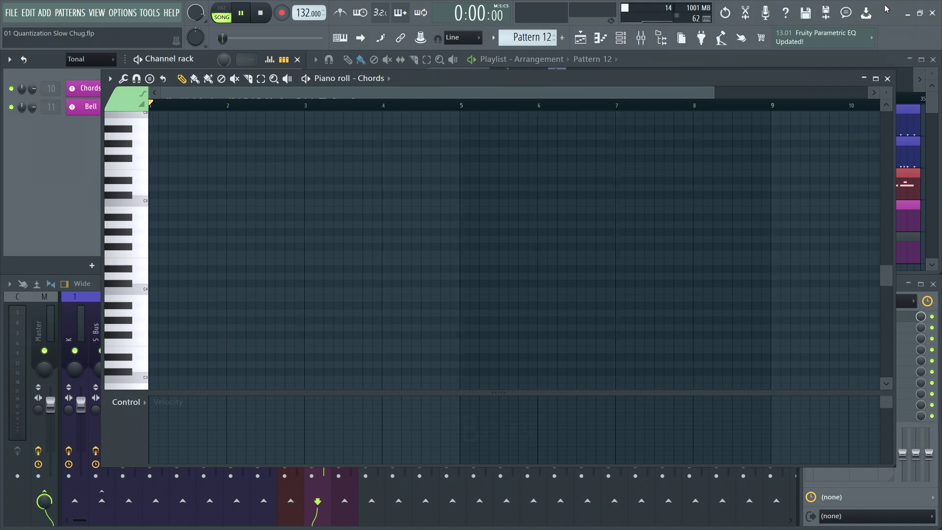
pyautogui.press('F7')
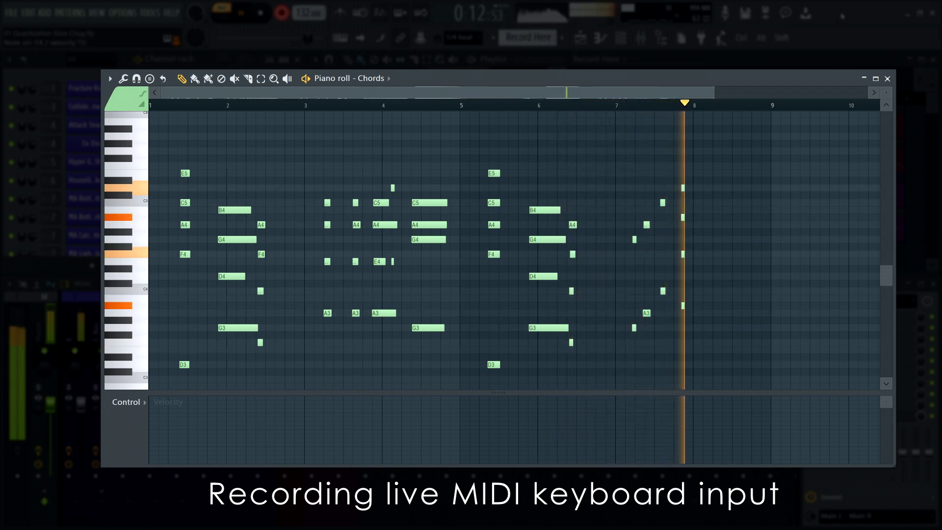
pyautogui.press('space')
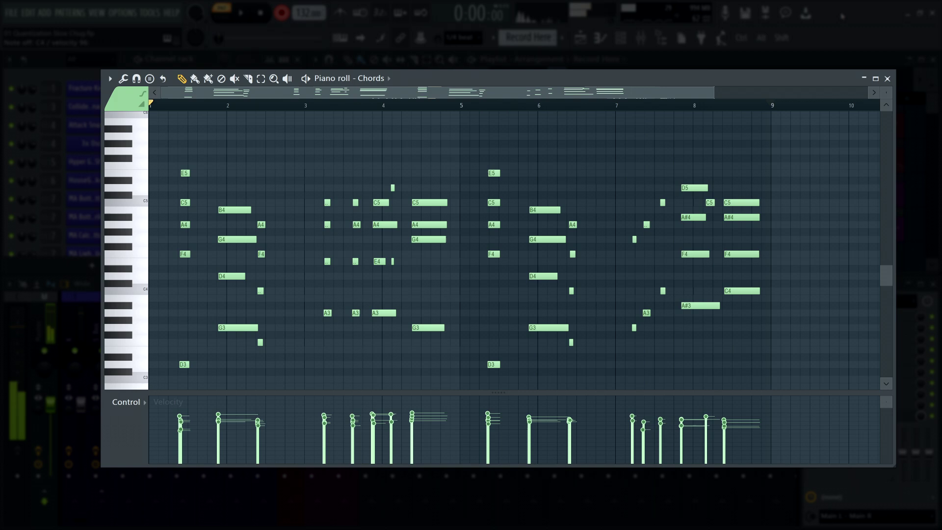
# Quick quantize the recorded chord notes from the piano roll's Tools menu
pyautogui.click(110, 78)
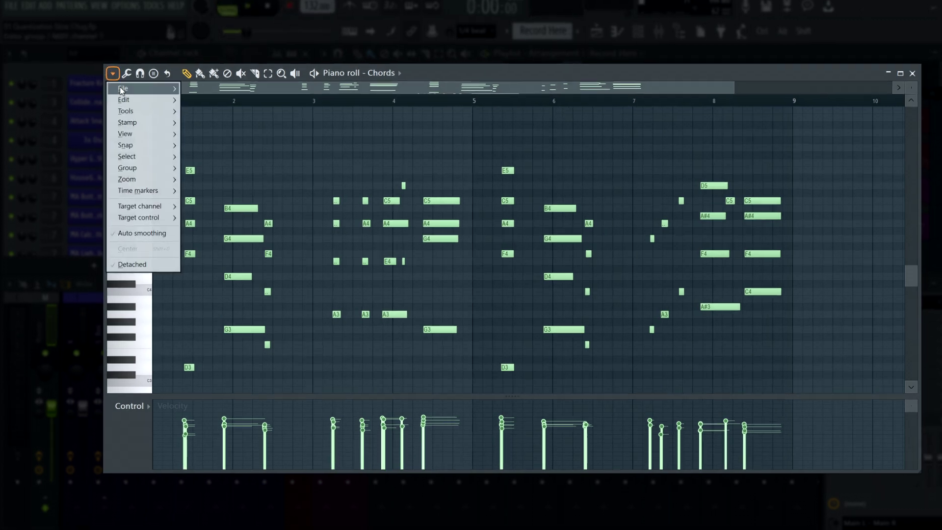
pyautogui.moveTo(128, 114)
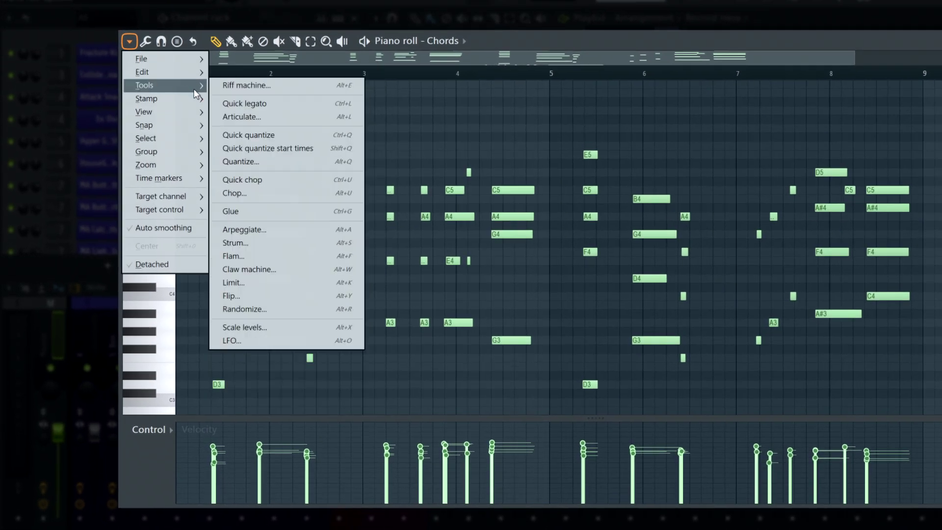
pyautogui.click(245, 136)
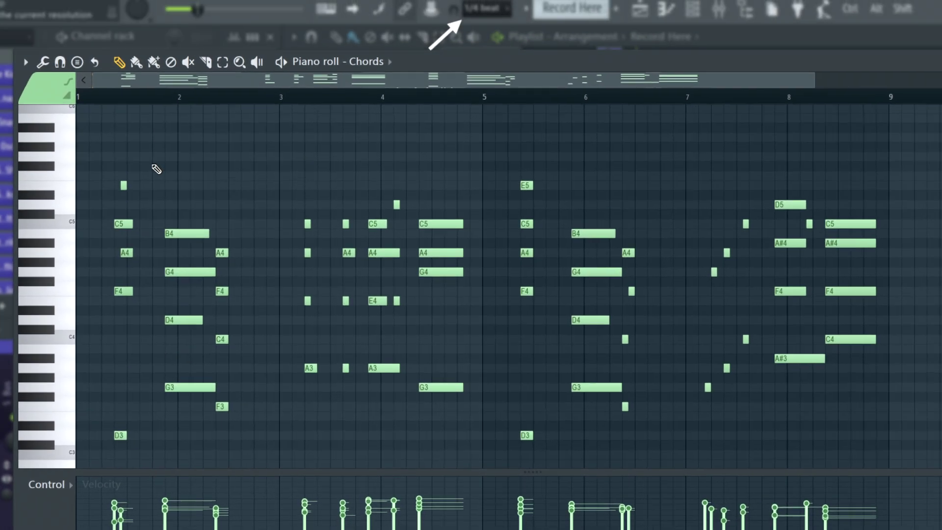
# Set the main snap to Step and have the piano roll snap follow it
pyautogui.click(488, 9)
pyautogui.scroll(5, 492, 25)
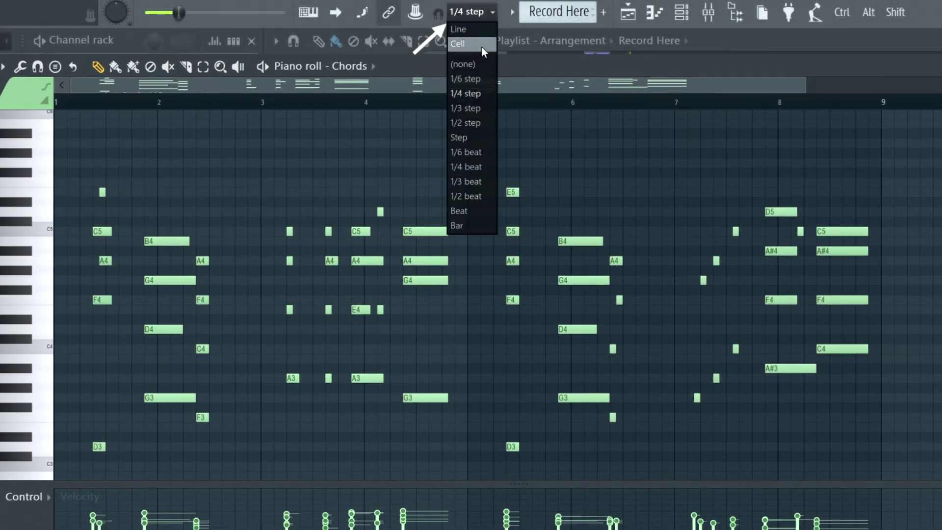
pyautogui.click(475, 140)
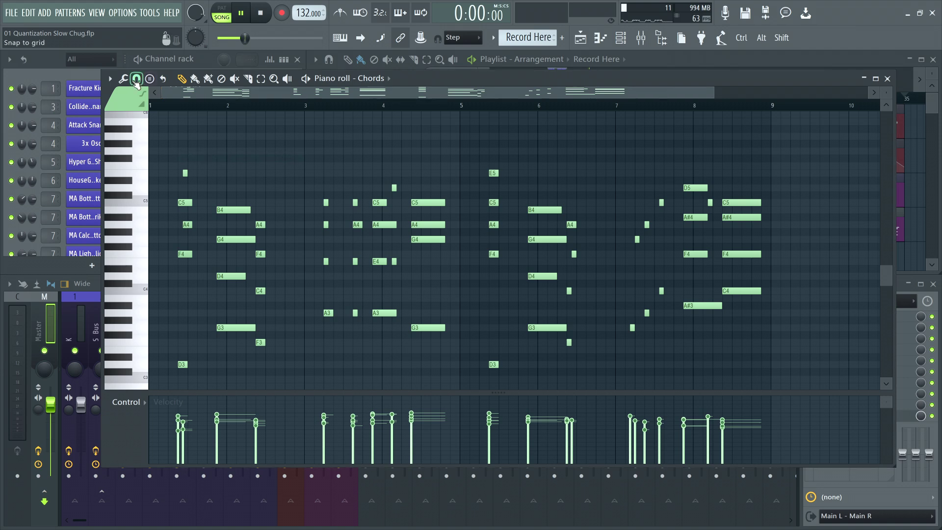
pyautogui.click(136, 79)
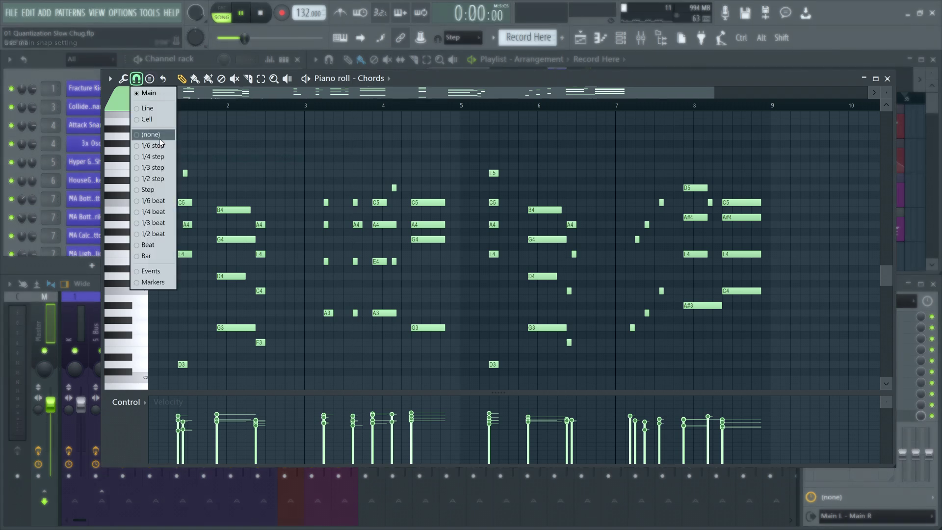
pyautogui.click(158, 245)
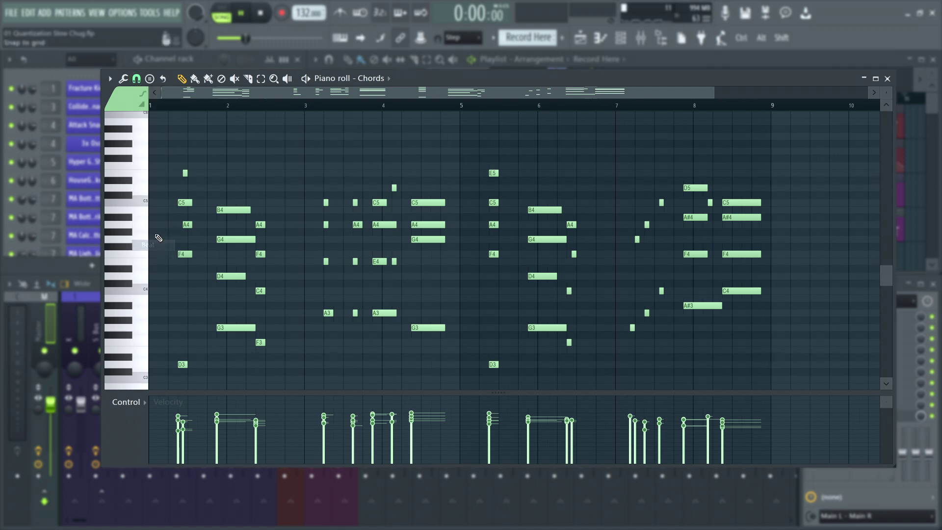
# Quick quantize the chord notes, undo it, then redo it with Ctrl+Q
pyautogui.click(110, 78)
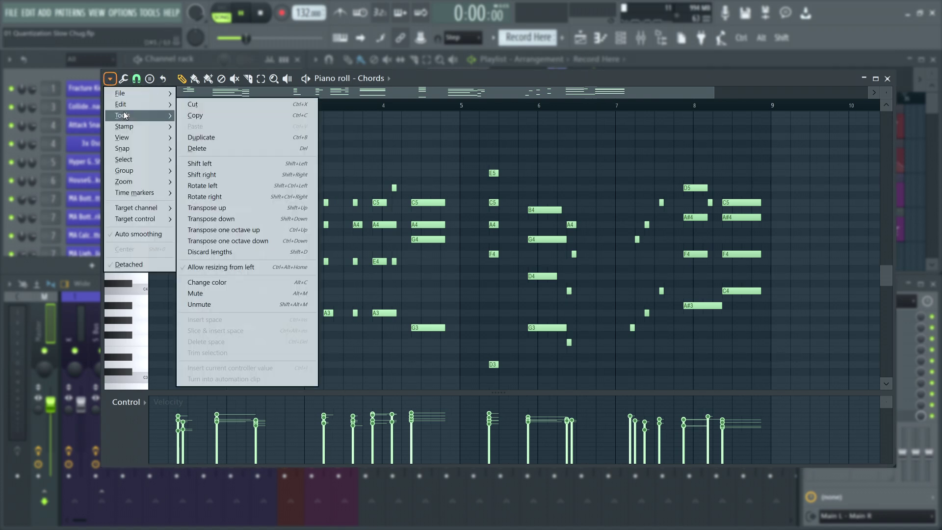
pyautogui.moveTo(132, 115)
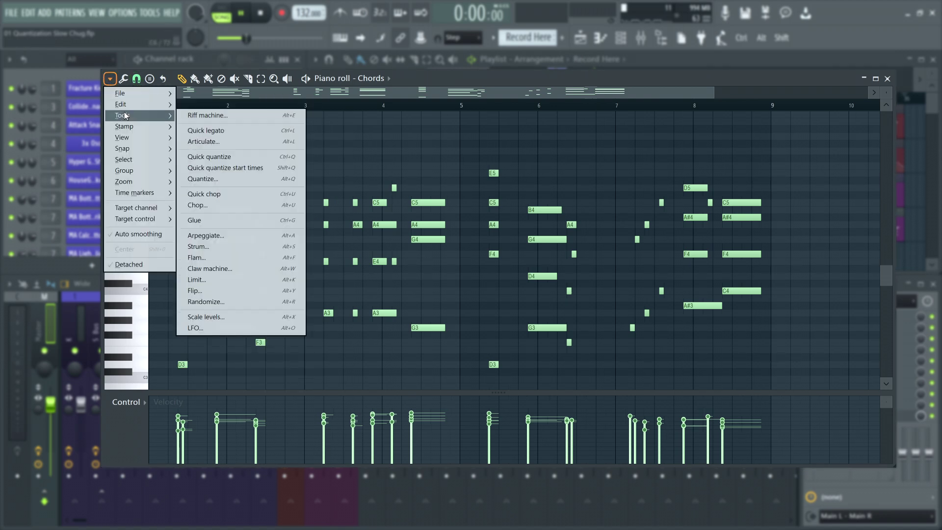
pyautogui.click(211, 158)
pyautogui.hotkey('ctrl', 'z')
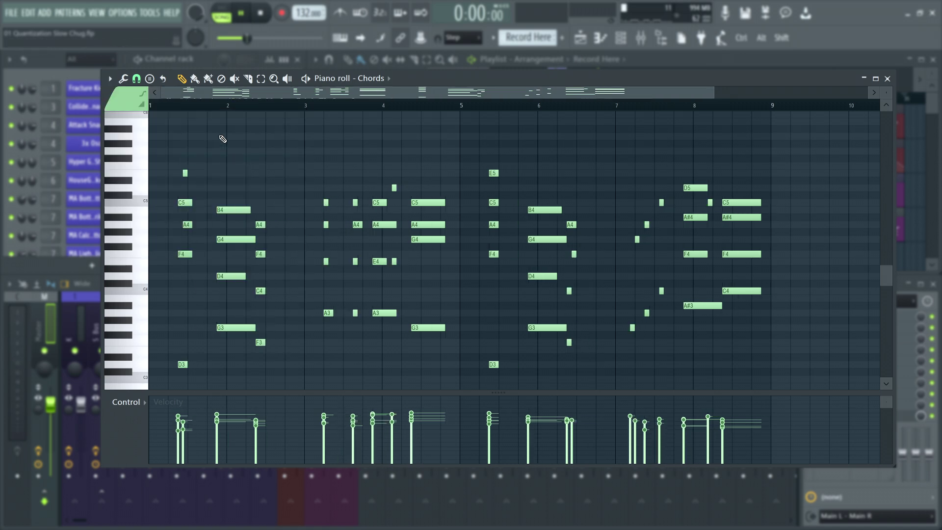
pyautogui.press('ctrl')
pyautogui.hotkey('ctrl', 'q')
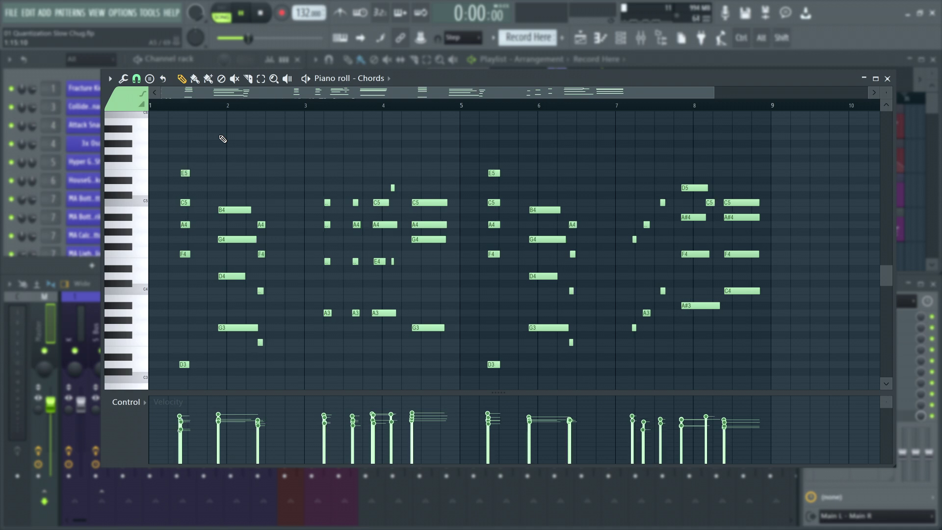
# Try Quick quantize start times, undo it, then open the full Quantize tool
pyautogui.click(110, 78)
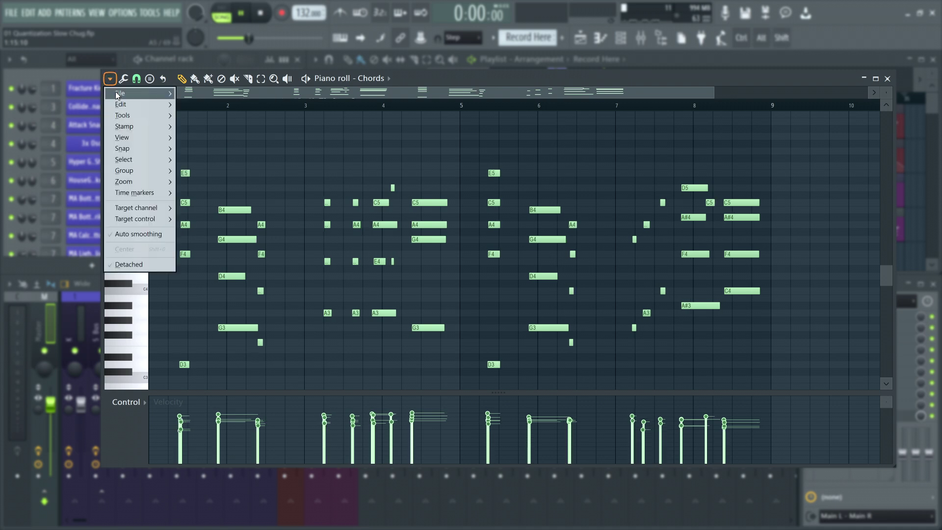
pyautogui.moveTo(126, 115)
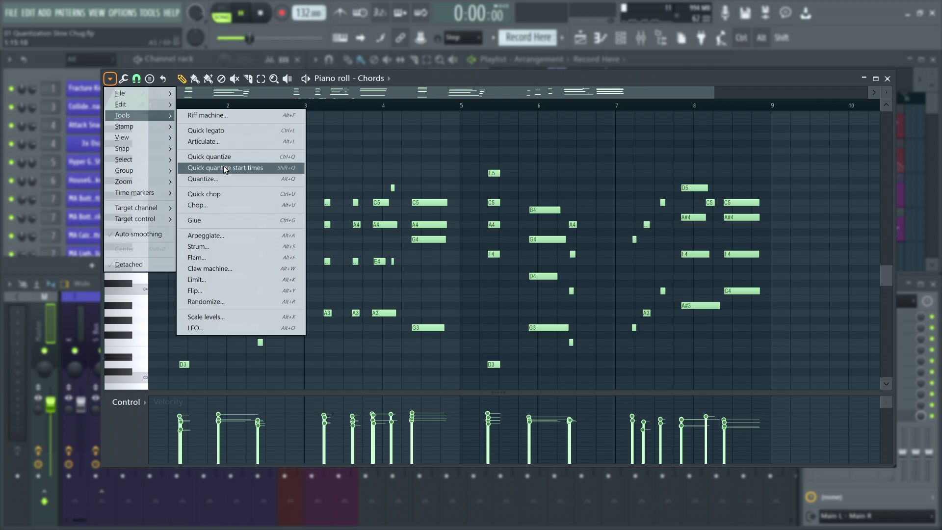
pyautogui.hotkey('alt', 'shift')
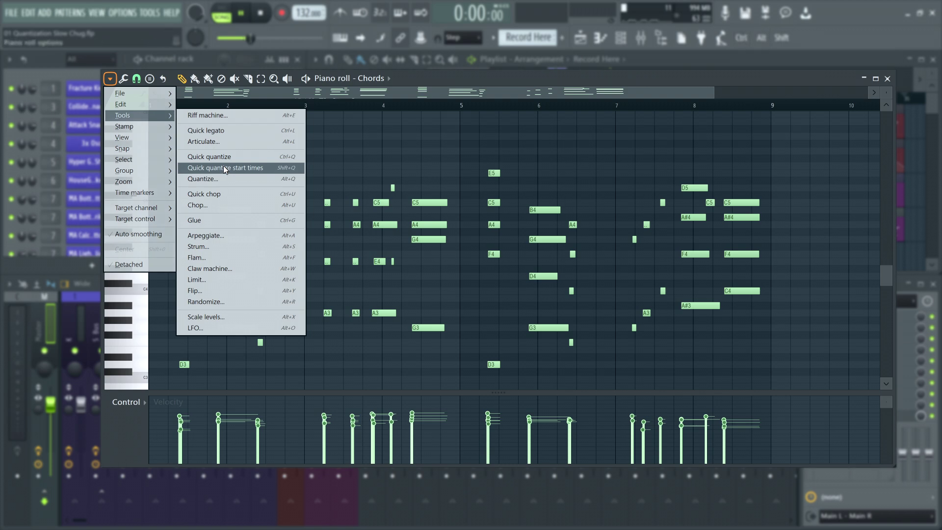
pyautogui.click(225, 169)
pyautogui.hotkey('ctrl', 'z')
pyautogui.click(109, 79)
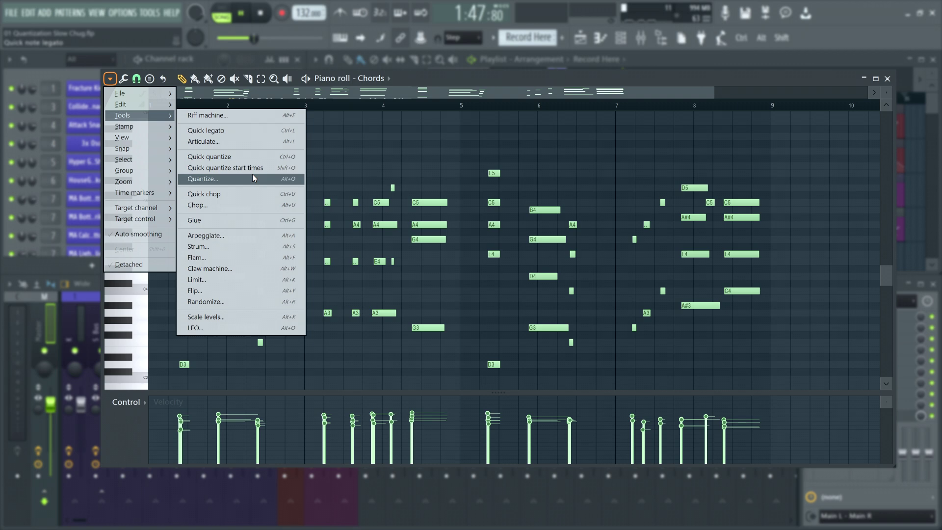
pyautogui.click(253, 178)
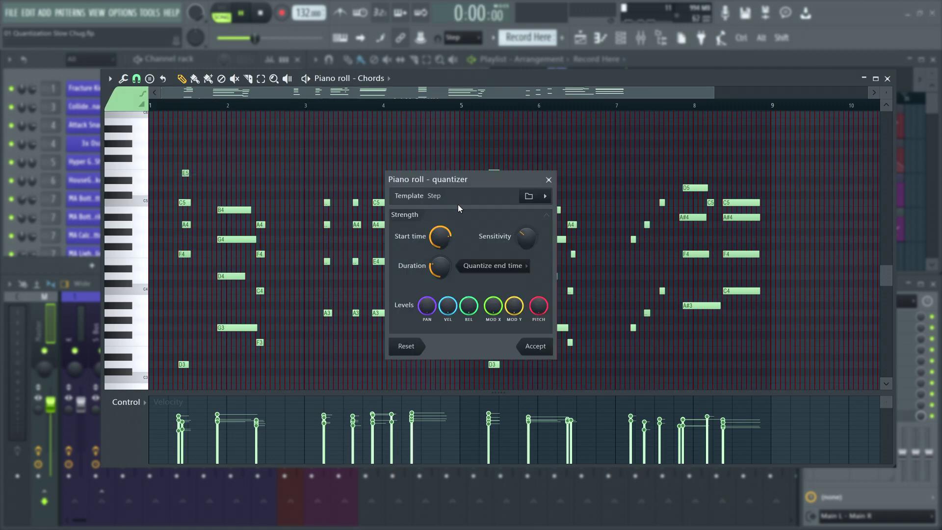
# Try the Half-step and 16_funkyB quantize templates on the chords
pyautogui.click(545, 197)
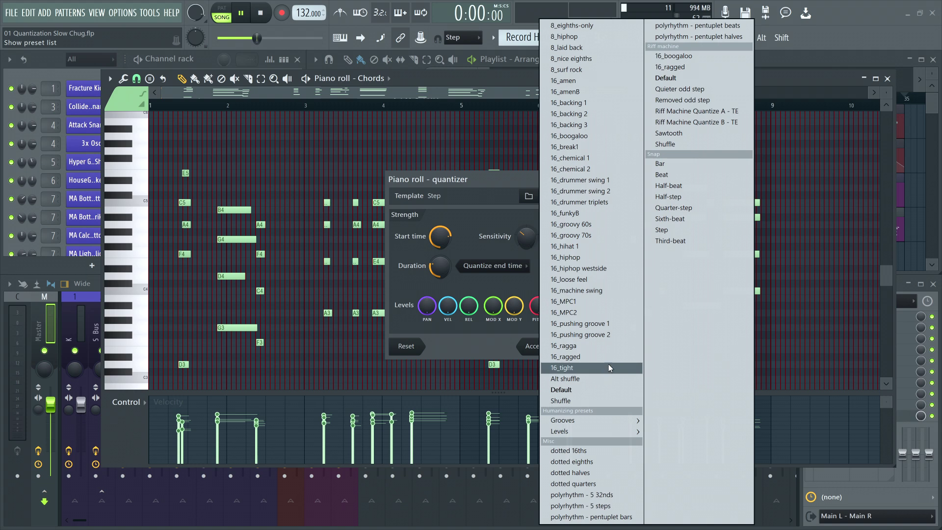
pyautogui.click(694, 198)
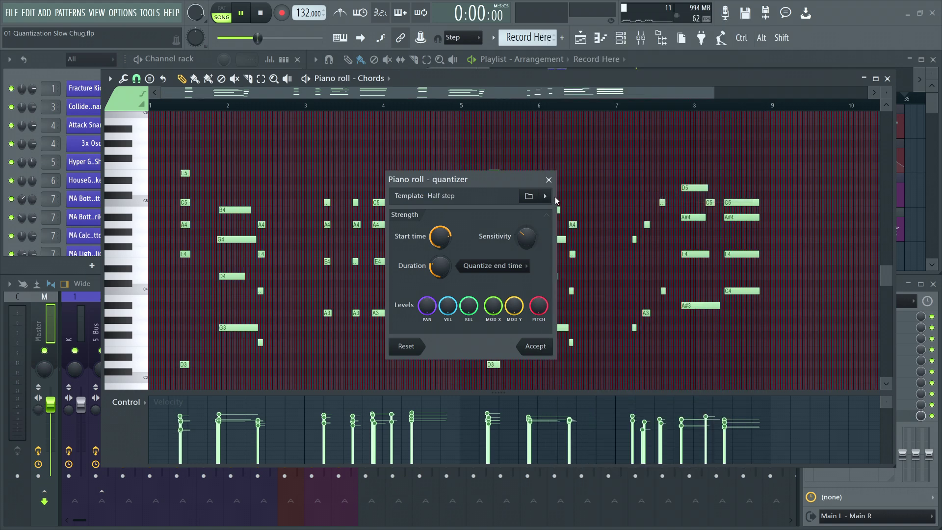
pyautogui.click(545, 196)
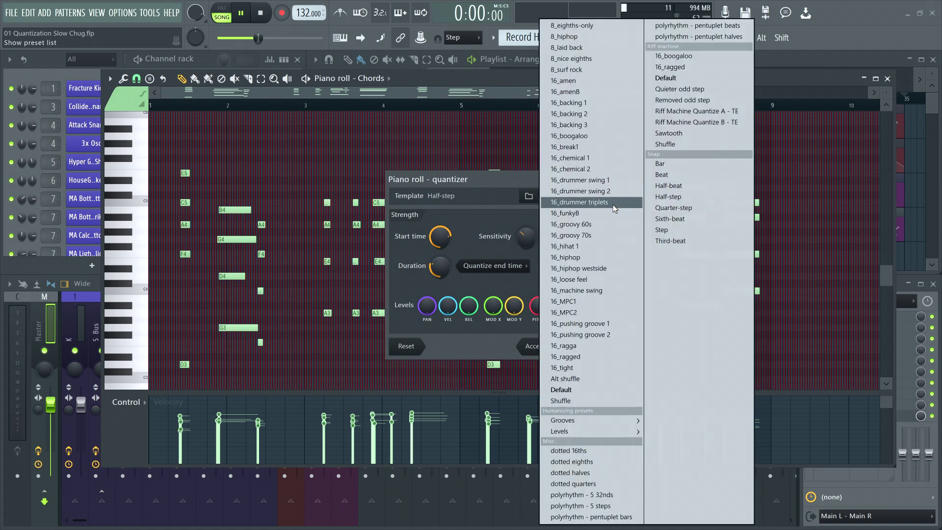
pyautogui.click(601, 212)
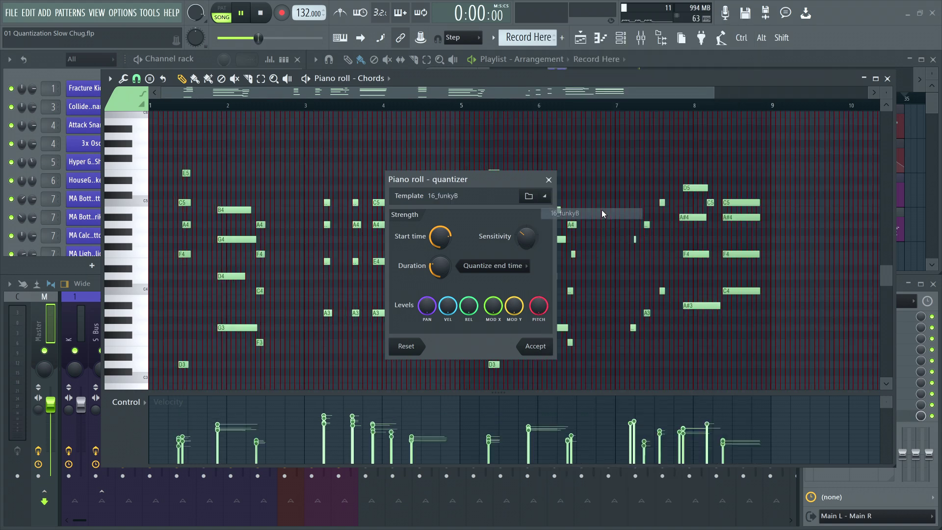
# Choose the Beat template, raise sensitivity, and set start-time strength to 74%
pyautogui.click(546, 196)
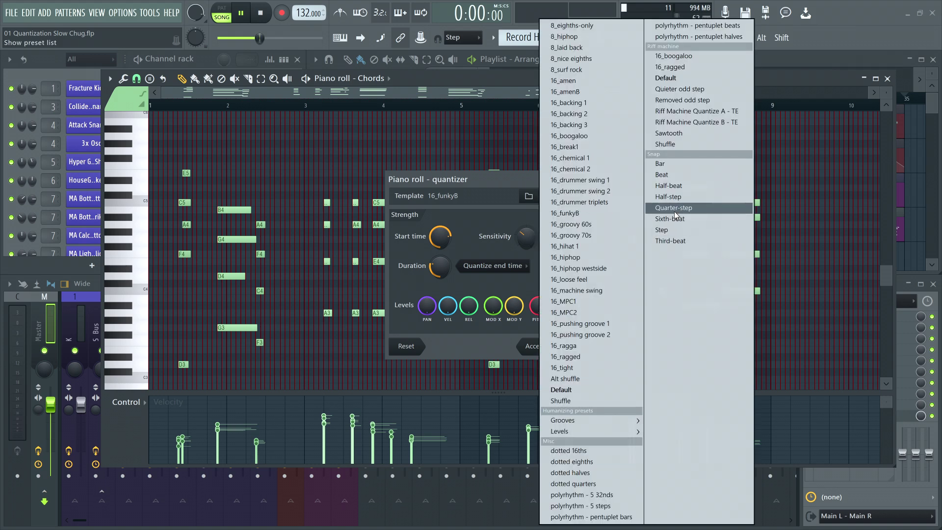
pyautogui.click(663, 176)
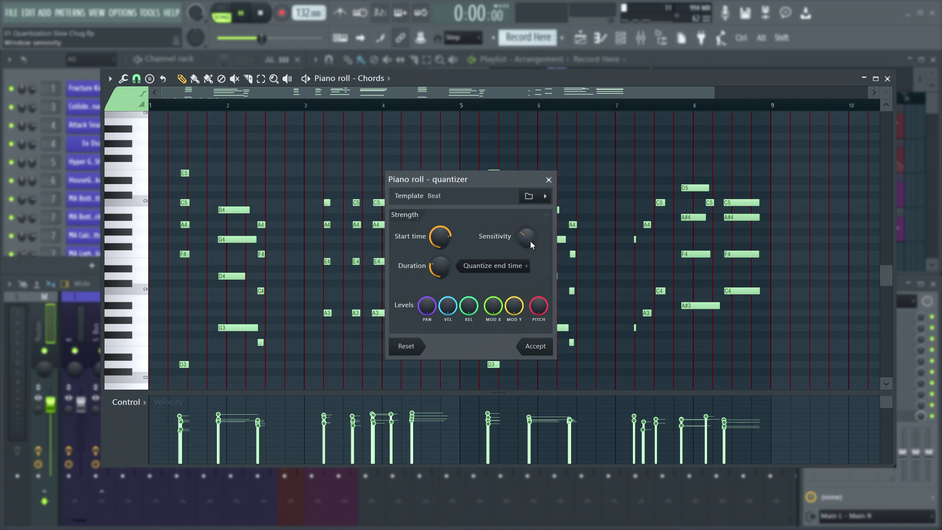
pyautogui.moveTo(527, 239)
pyautogui.mouseDown()
pyautogui.moveTo(527, 226)
pyautogui.moveTo(526, 241)
pyautogui.mouseUp()
pyautogui.moveTo(440, 237)
pyautogui.mouseDown()
pyautogui.moveTo(440, 250)
pyautogui.moveTo(440, 218)
pyautogui.moveTo(440, 227)
pyautogui.mouseUp()
# Try the duration modes (duration, end time, keep length) and settle on Leave end time
pyautogui.click(483, 268)
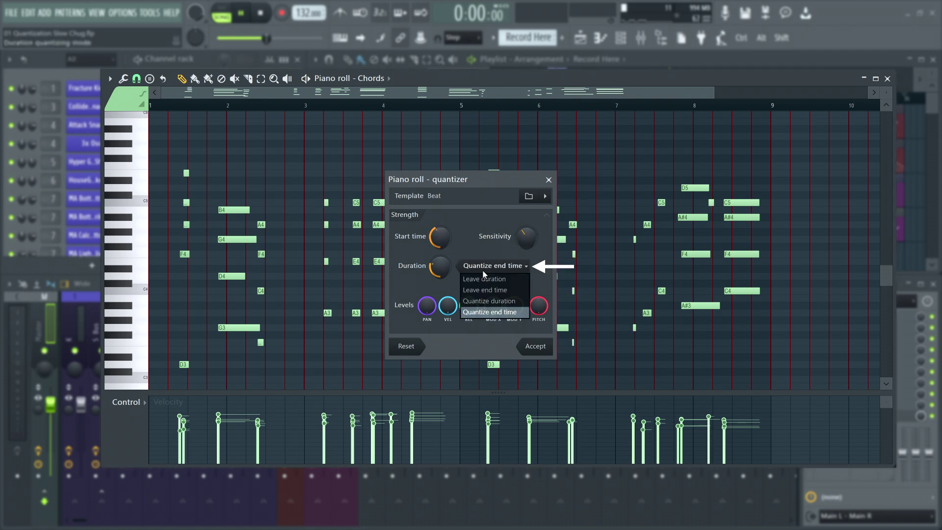
pyautogui.click(486, 301)
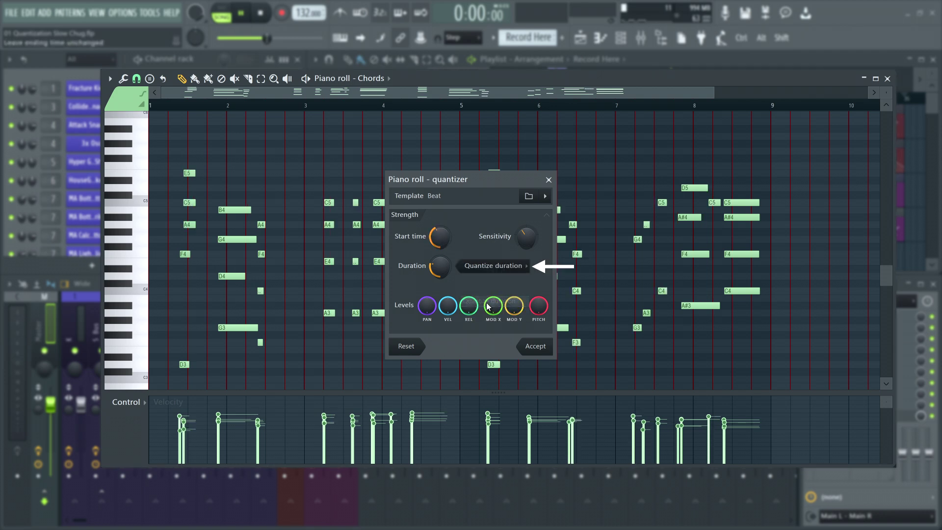
pyautogui.click(500, 271)
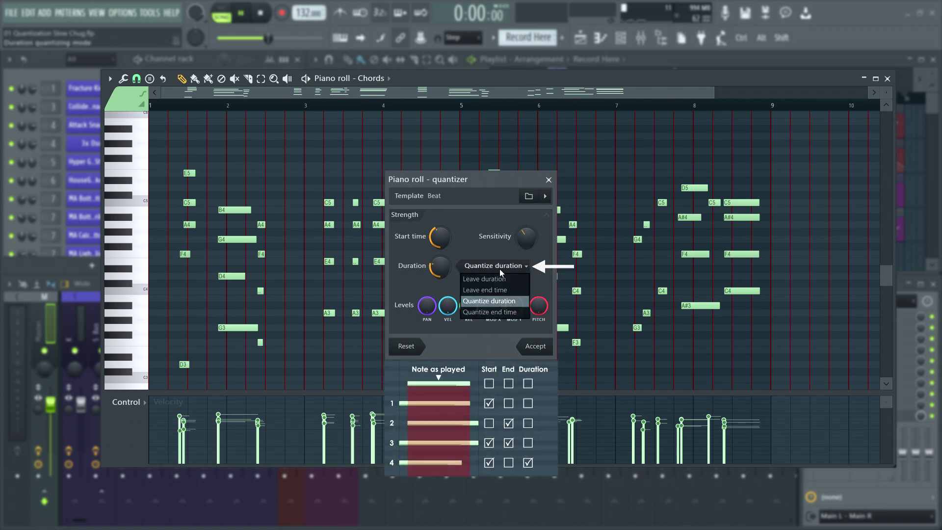
pyautogui.click(501, 312)
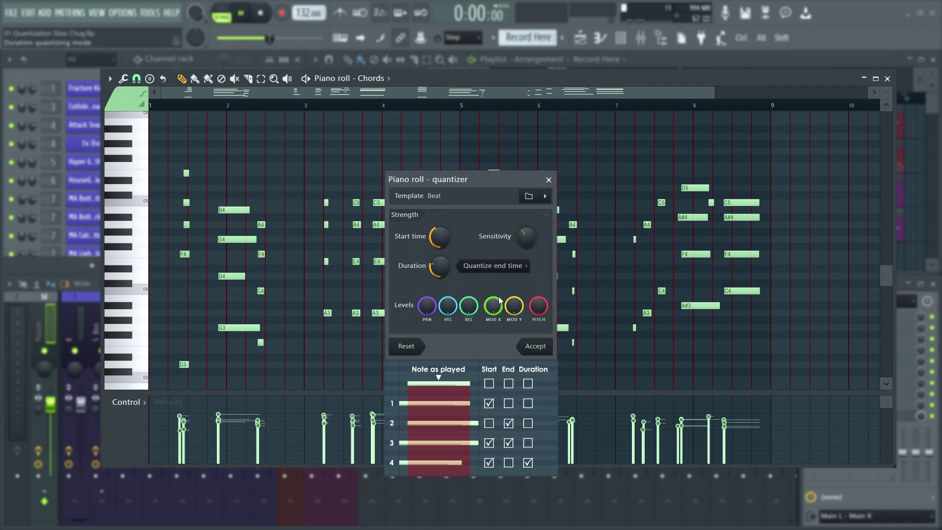
pyautogui.click(507, 269)
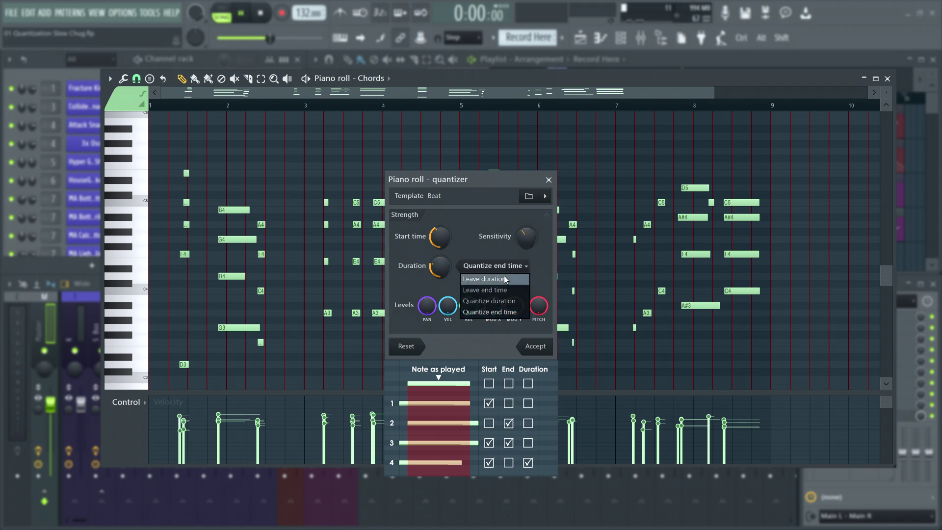
pyautogui.click(505, 276)
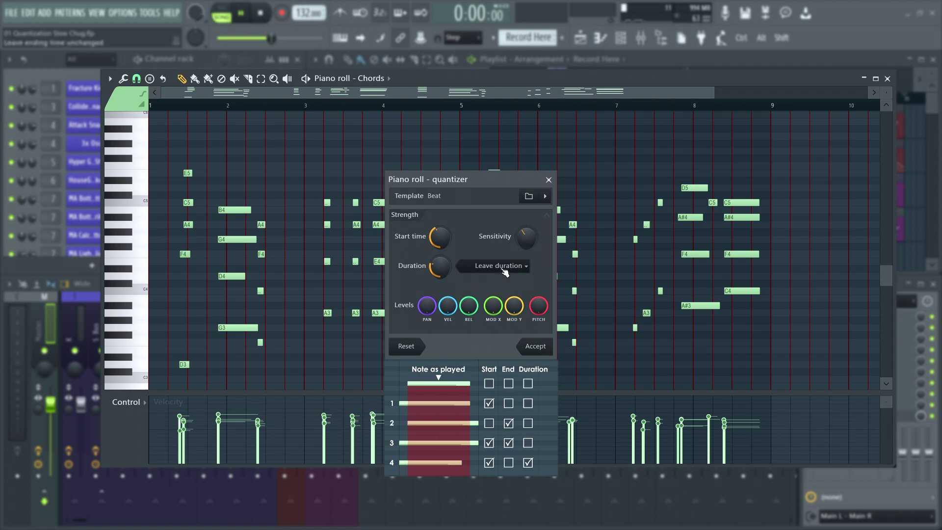
pyautogui.click(501, 267)
pyautogui.click(501, 293)
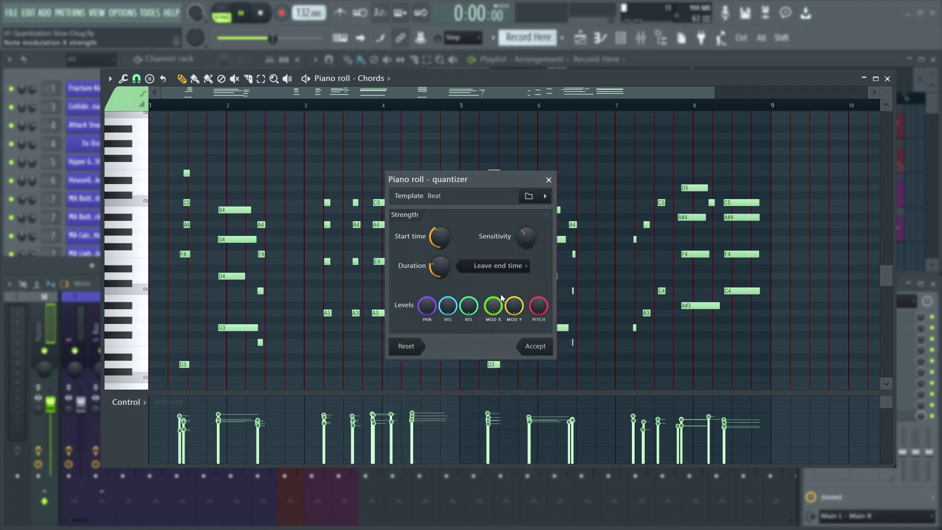
# Apply the 16_hiphop groove template and turn down the VEL level knob
pyautogui.click(545, 197)
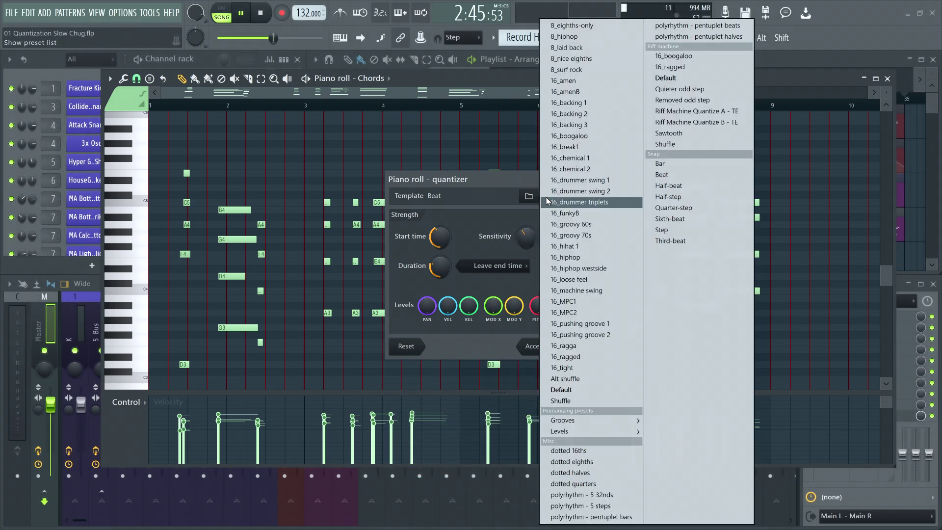
pyautogui.click(563, 256)
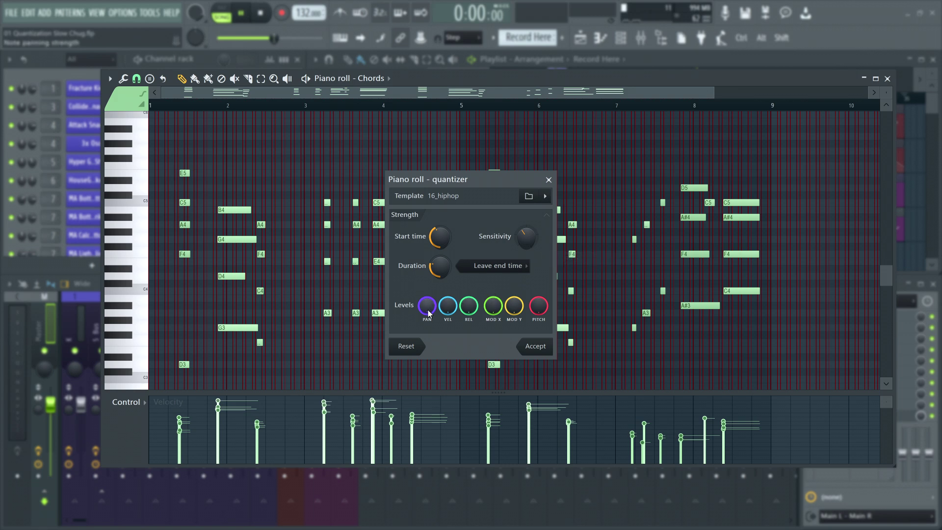
pyautogui.moveTo(447, 305)
pyautogui.mouseDown()
pyautogui.moveTo(447, 330)
pyautogui.moveTo(447, 305)
pyautogui.mouseUp()
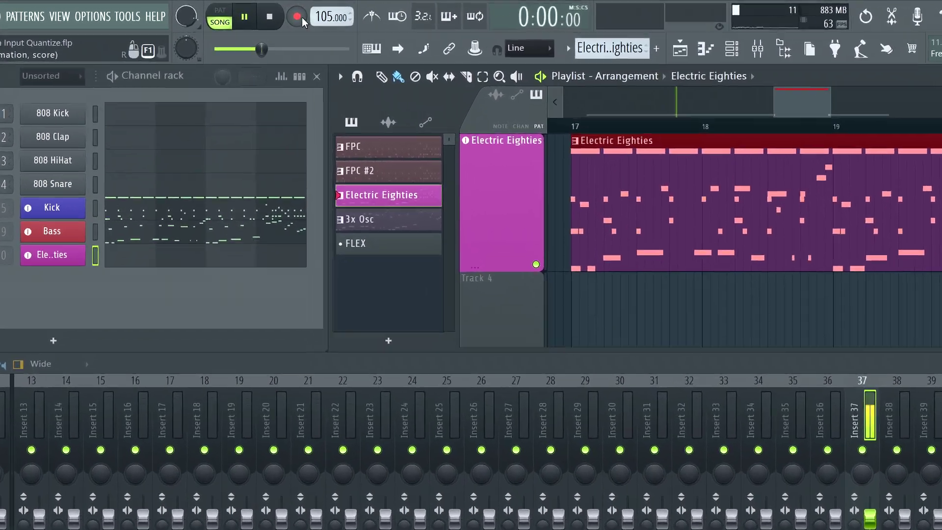
# Enable recording quantize of note start and end times, unchecking Leave note duration
pyautogui.rightClick(285, 15)
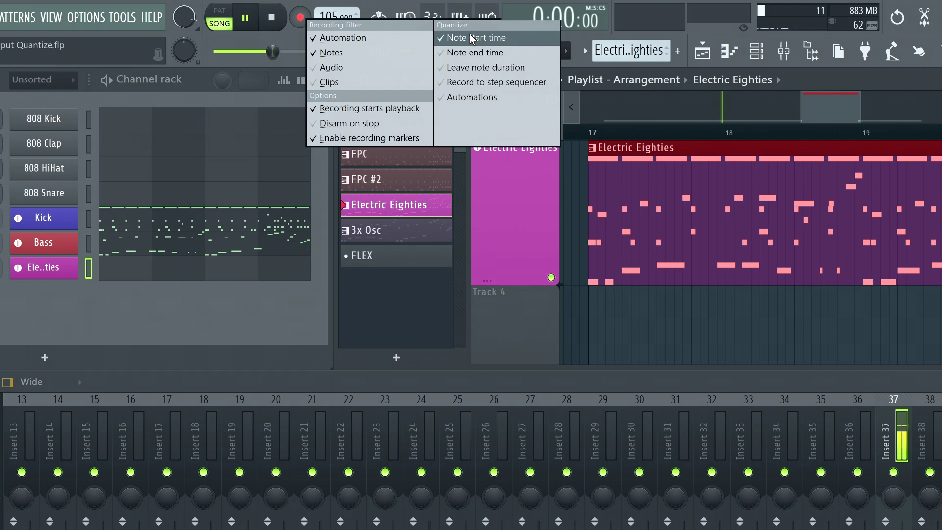
pyautogui.click(554, 51)
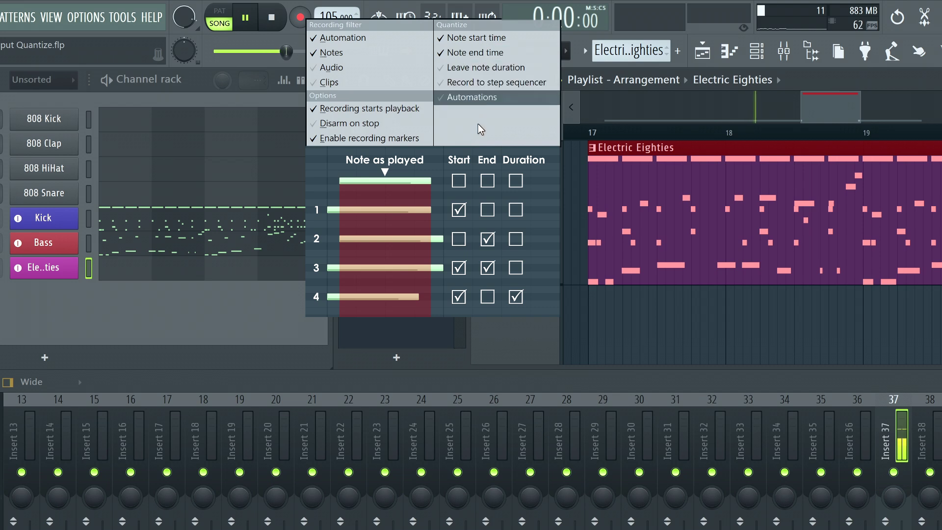
pyautogui.click(487, 68)
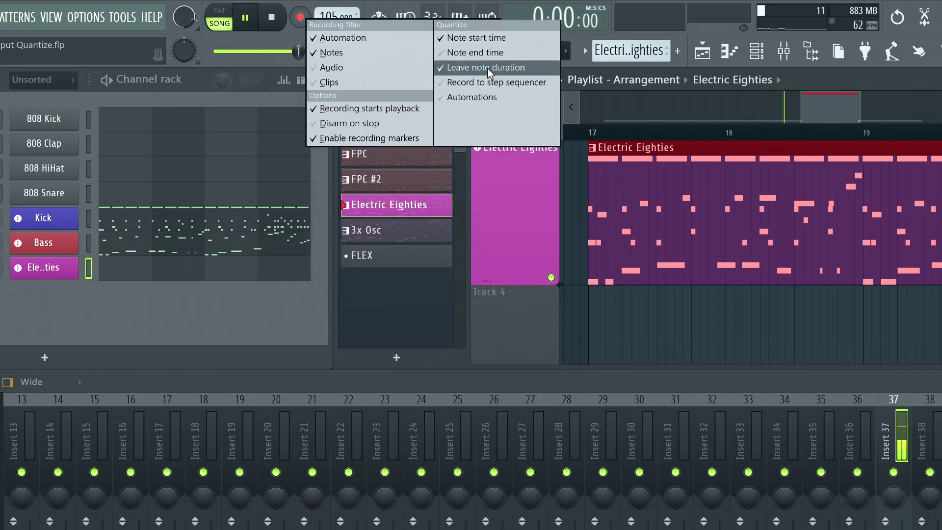
pyautogui.click(491, 54)
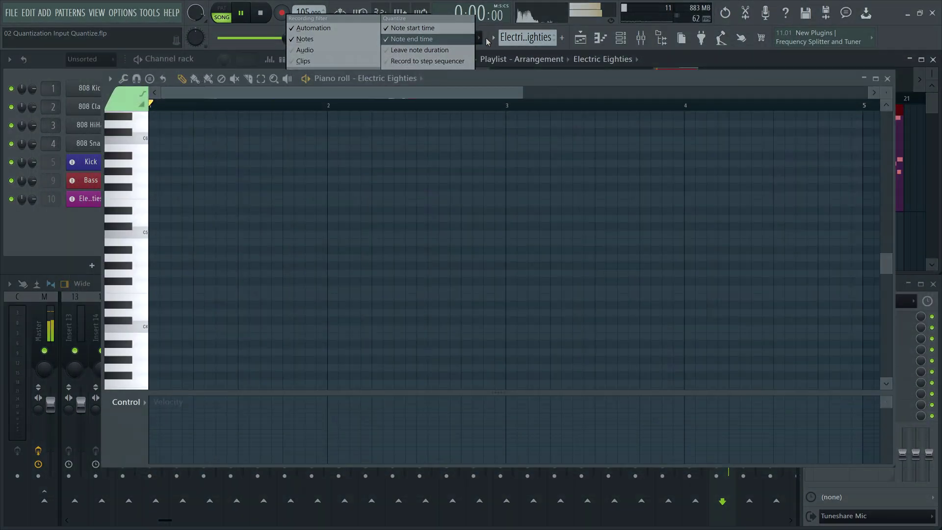
# Close the recording filter and quantize options menu
pyautogui.click(487, 41)
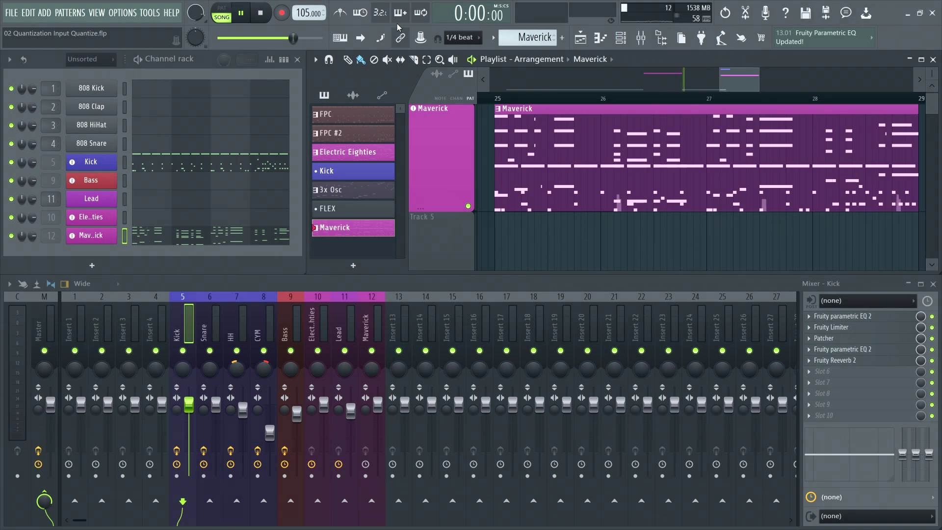
# Record a new take over the Maverick pattern with automation recording on, then play it back
pyautogui.rightClick(286, 18)
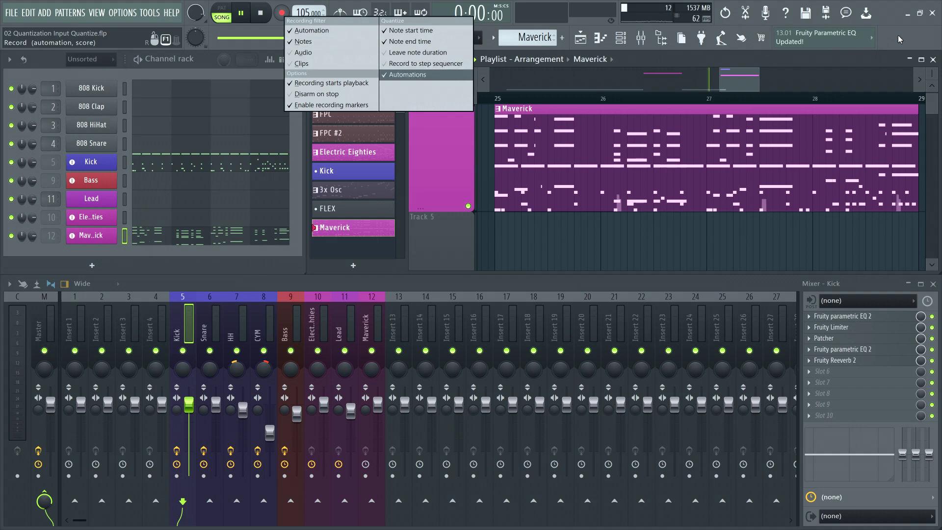
pyautogui.press('space')
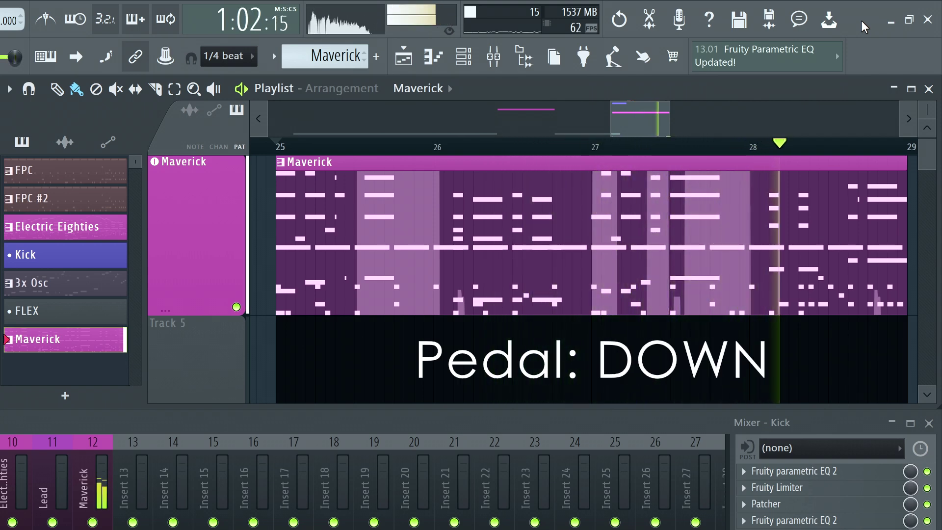
pyautogui.press('space')
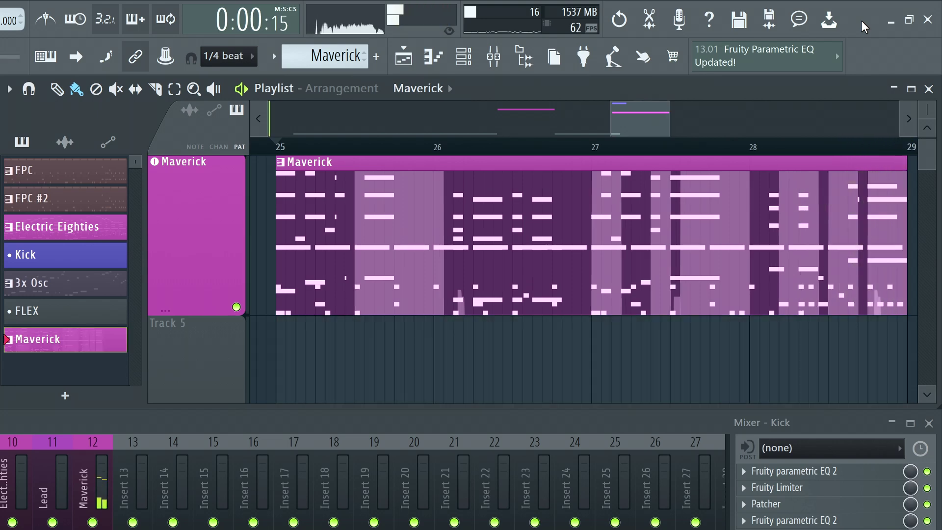
pyautogui.press('space')
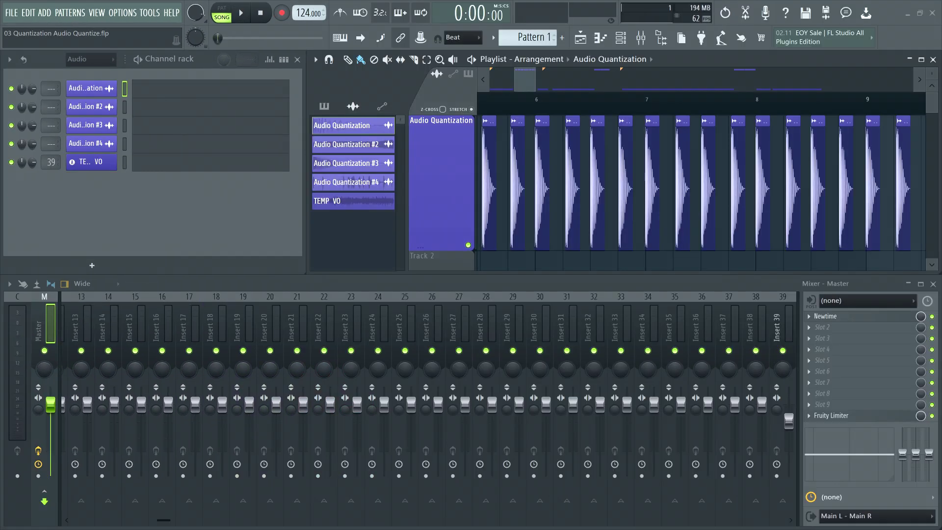
# Quantize the start times of the last eight red audio clips to the grid
pyautogui.click(241, 13)
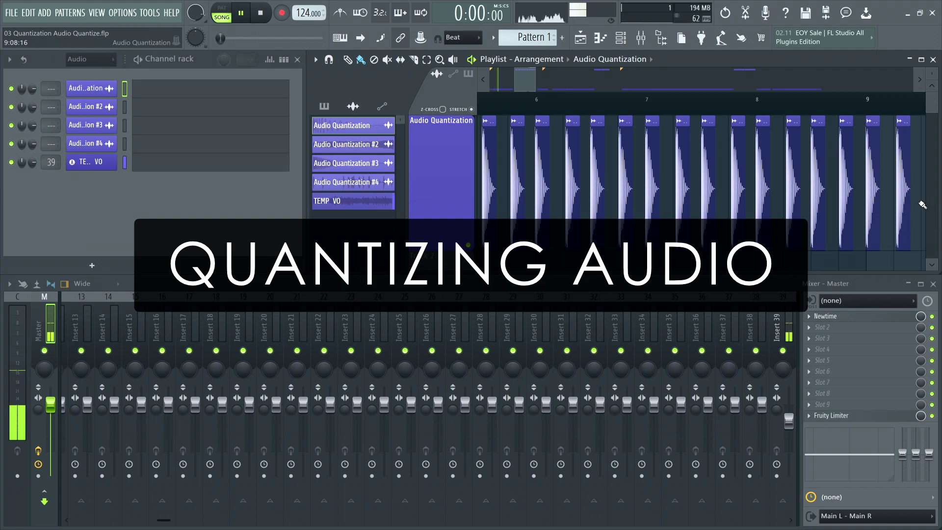
pyautogui.moveTo(920, 204); pyautogui.dragTo(709, 176)
pyautogui.click(315, 59)
pyautogui.moveTo(398, 87)
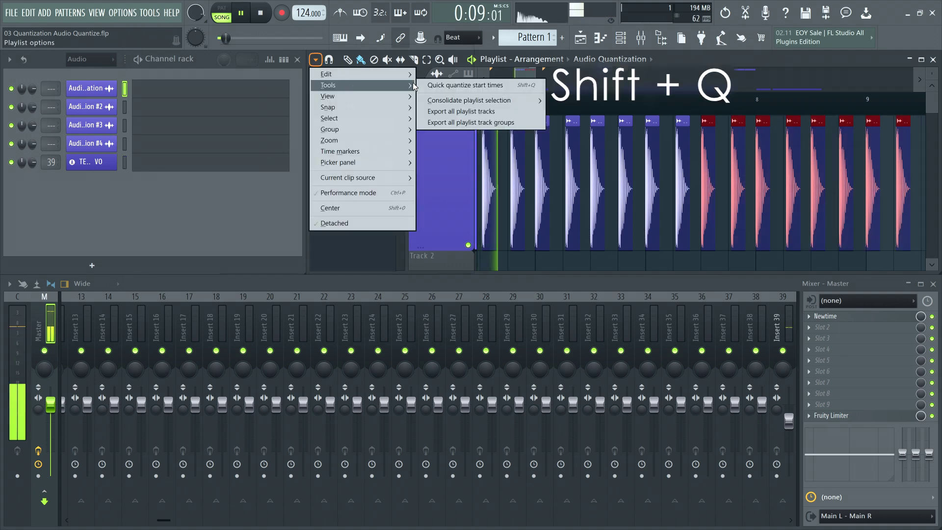
pyautogui.click(447, 86)
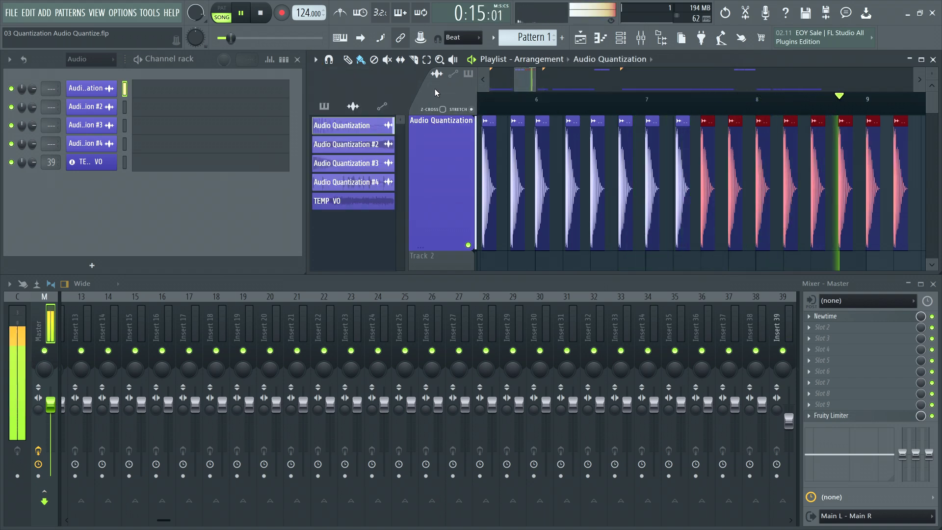
# Deselect the clips, change the main snap from 1/4 beat to Beat, and resume playback
pyautogui.press('space')
pyautogui.hotkey('ctrl', 'd')
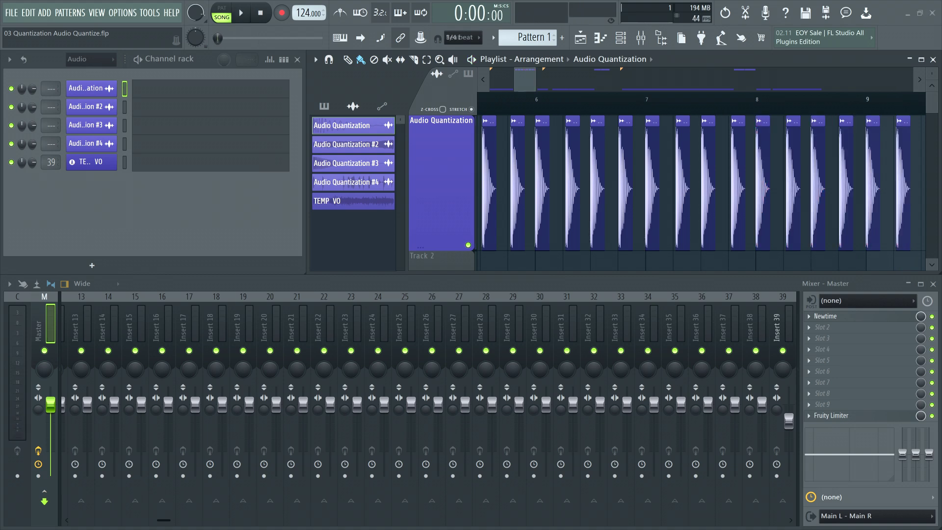
pyautogui.click(478, 39)
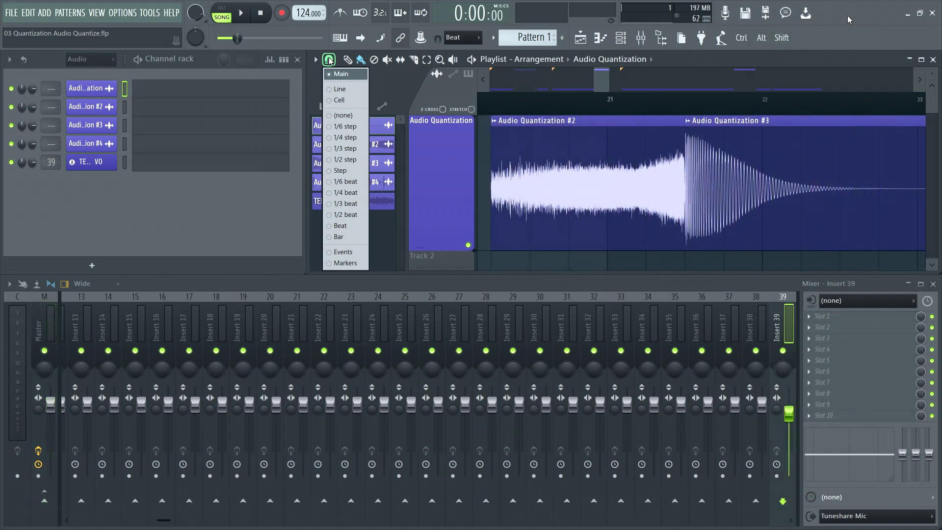
pyautogui.press('space')
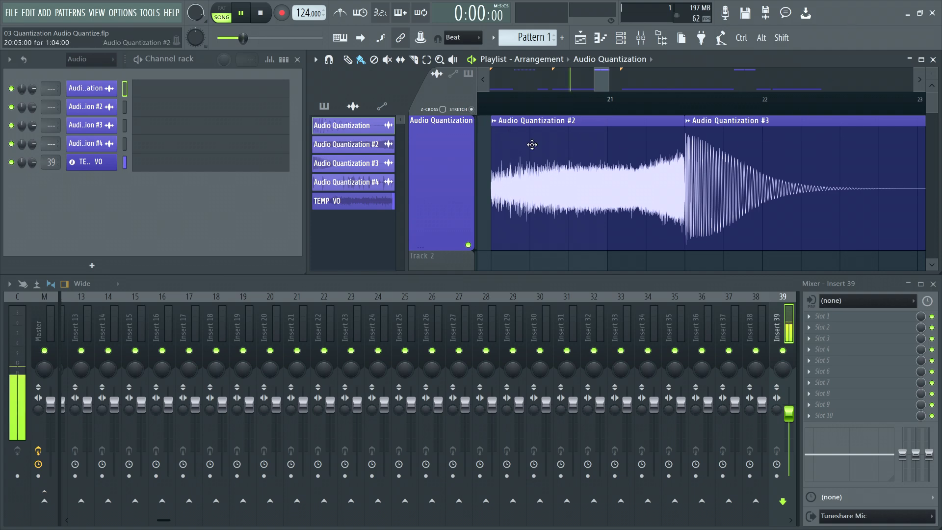
# Drag the Audio Quantization #2/#3 clip boundary onto bar 22, playing the song to check
pyautogui.keyDown('shift'); pyautogui.click(682, 173); pyautogui.keyUp('shift')
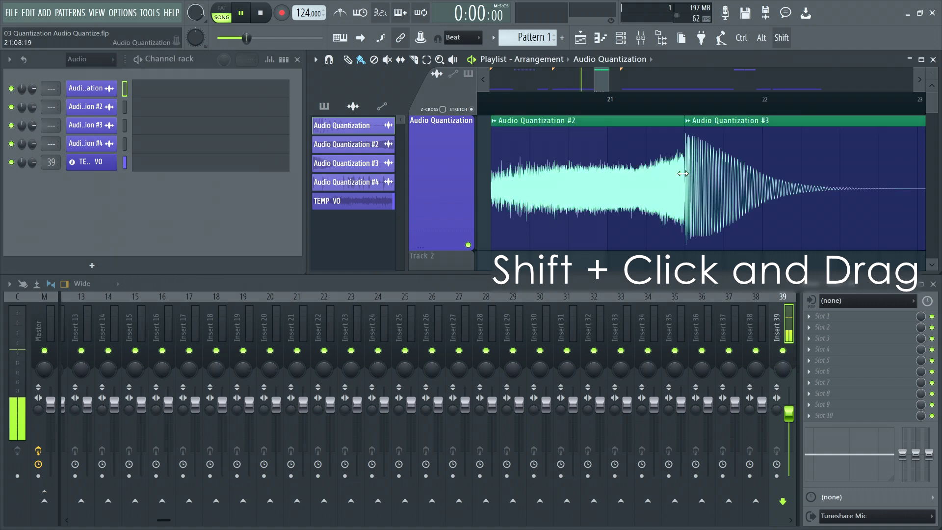
pyautogui.moveTo(682, 173); pyautogui.dragTo(608, 172)
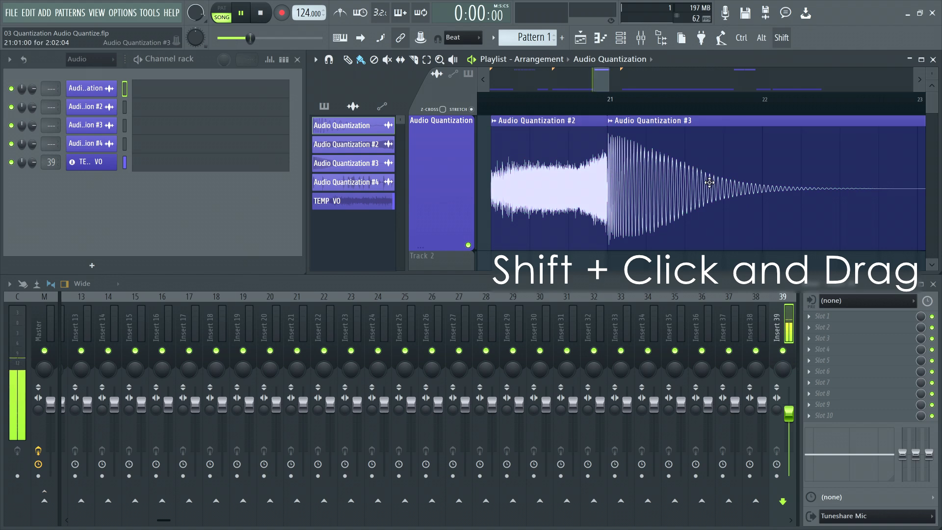
pyautogui.press('space')
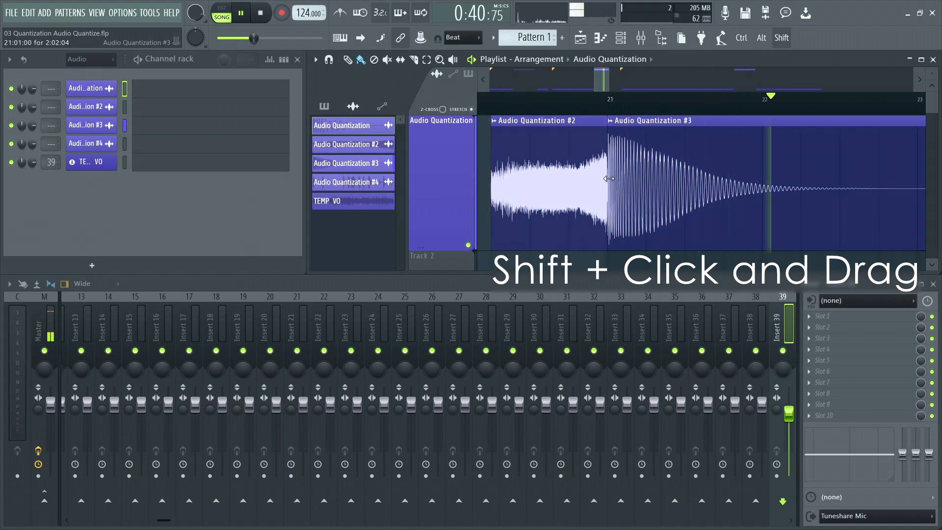
pyautogui.press('space')
pyautogui.press('space')
pyautogui.moveTo(609, 178); pyautogui.dragTo(757, 192)
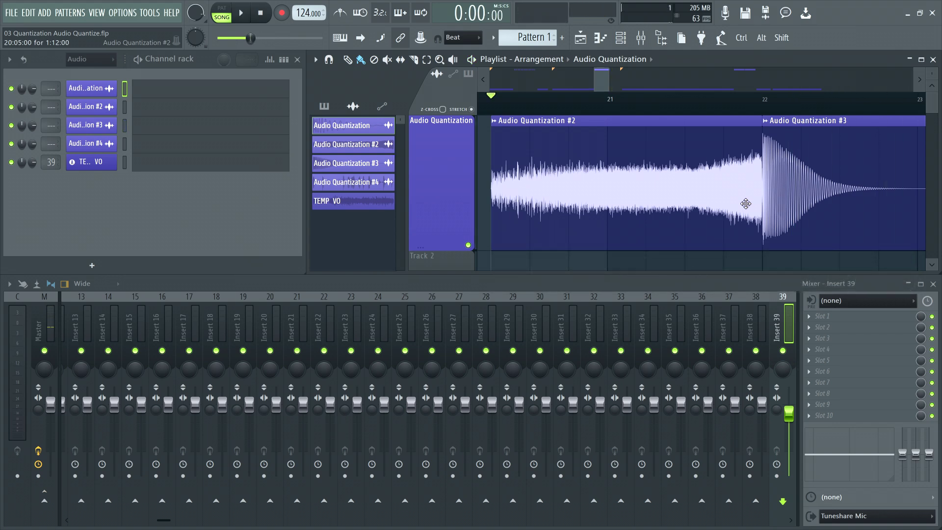
# Load the Audio Quantization #4 drum break into Newtime with Time-warp sample
pyautogui.click(243, 14)
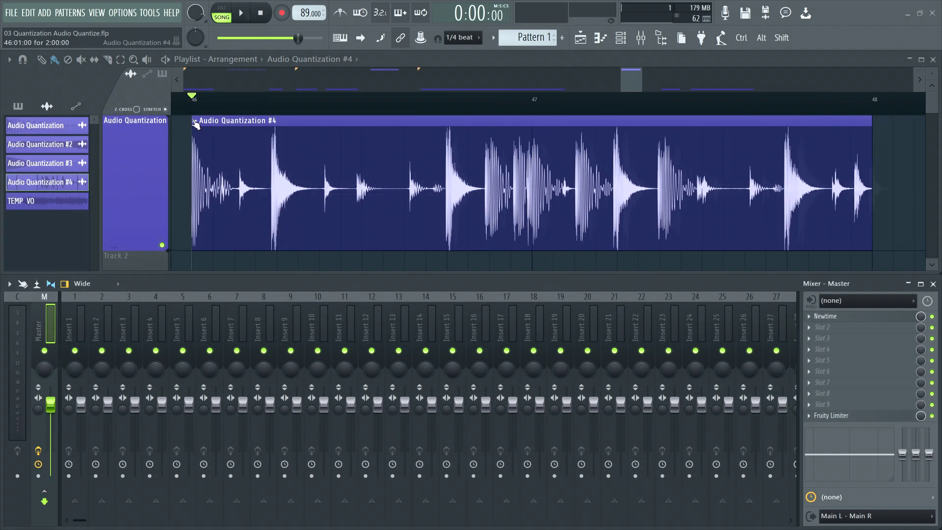
pyautogui.click(195, 122)
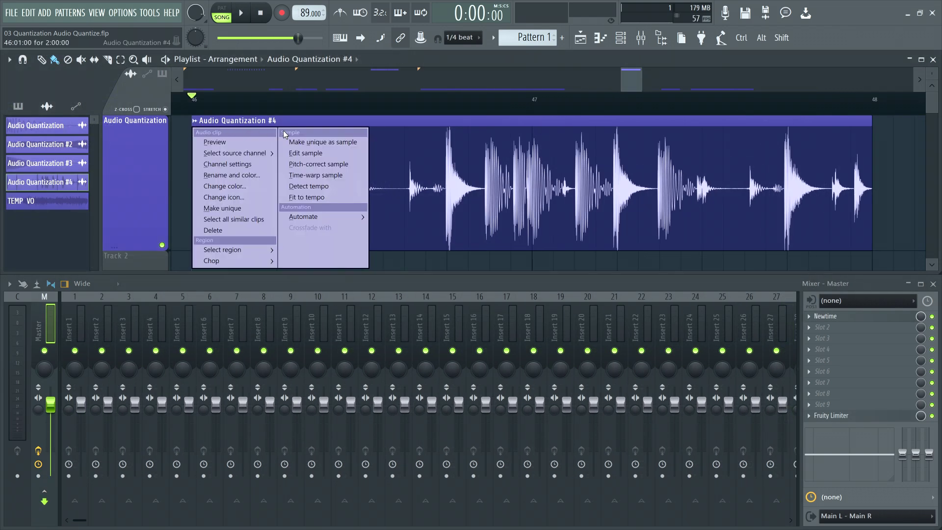
pyautogui.click(302, 175)
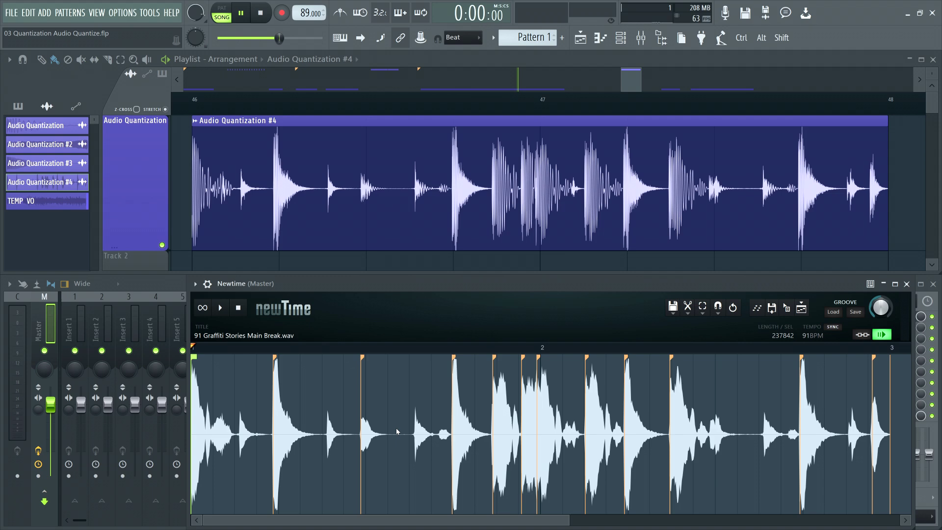
# Confirm Newtime's snap dropdown is set to 1/4 beat
pyautogui.press('shift')
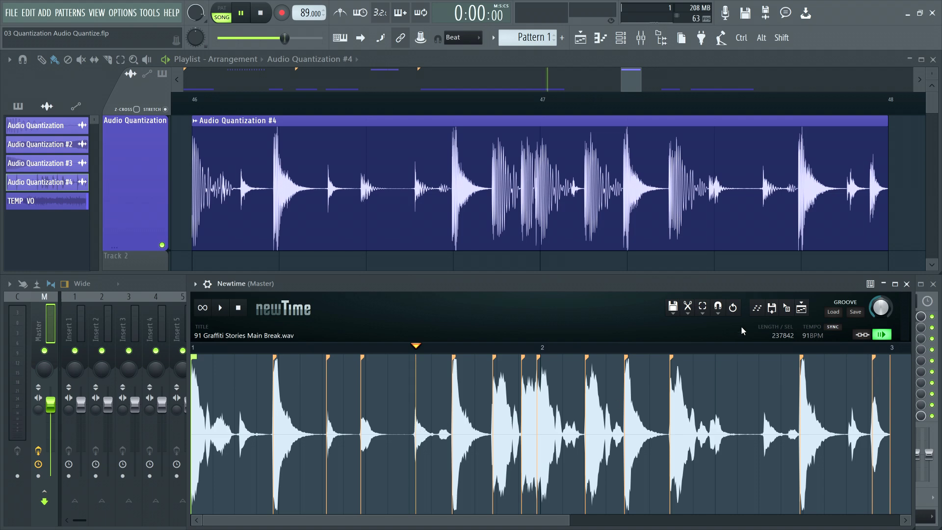
pyautogui.click(718, 306)
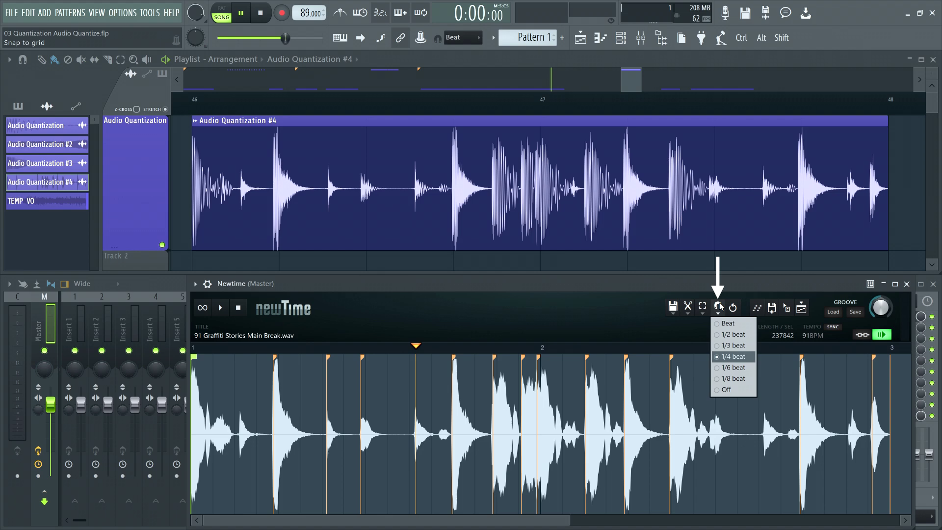
# Apply Quantize time to the break's slice markers and audition the warped break in Newtime
pyautogui.click(687, 307)
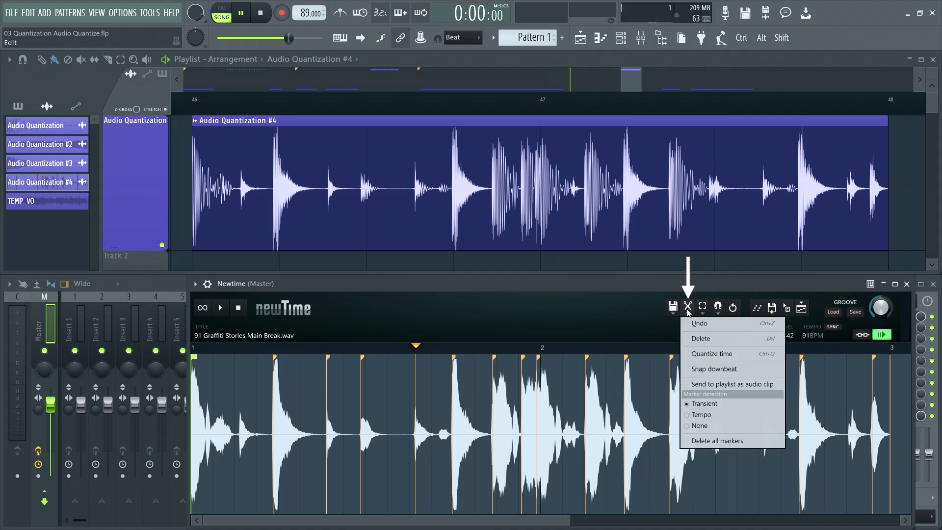
pyautogui.click(712, 353)
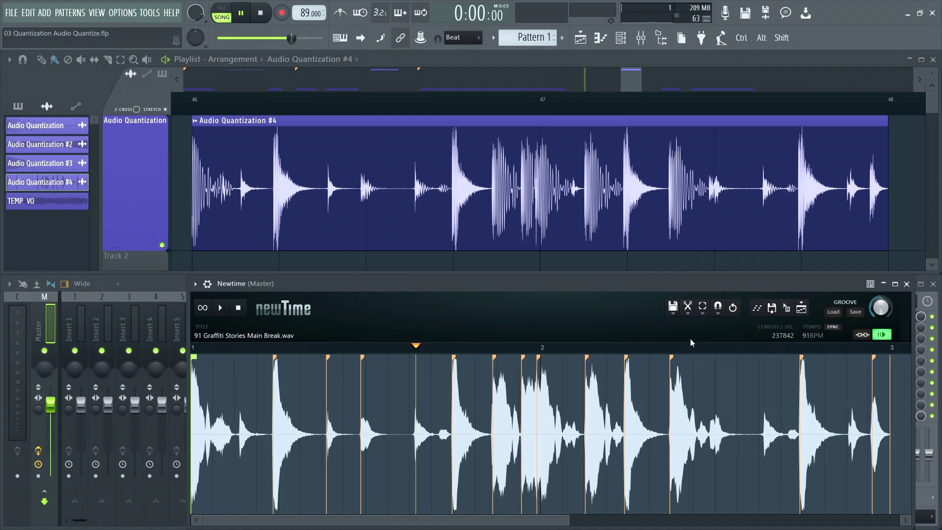
pyautogui.click(221, 310)
pyautogui.click(220, 309)
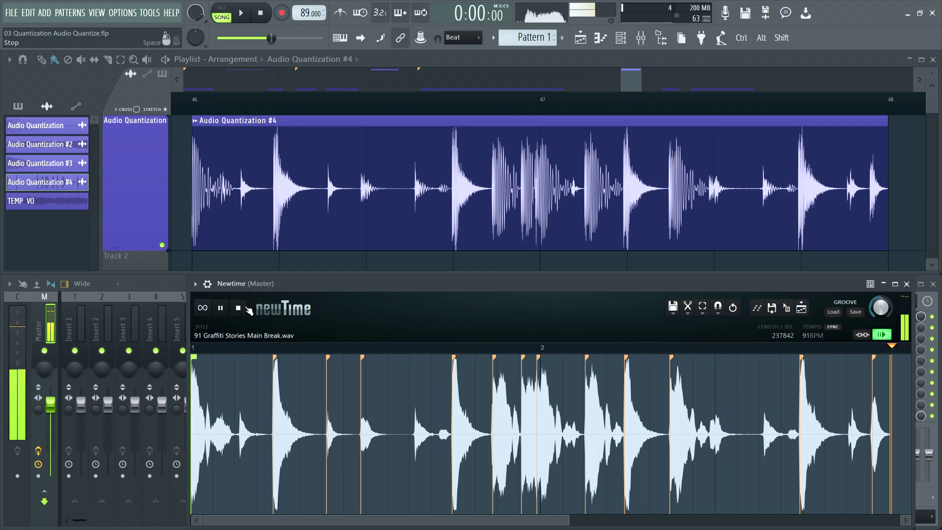
pyautogui.click(718, 314)
pyautogui.click(700, 328)
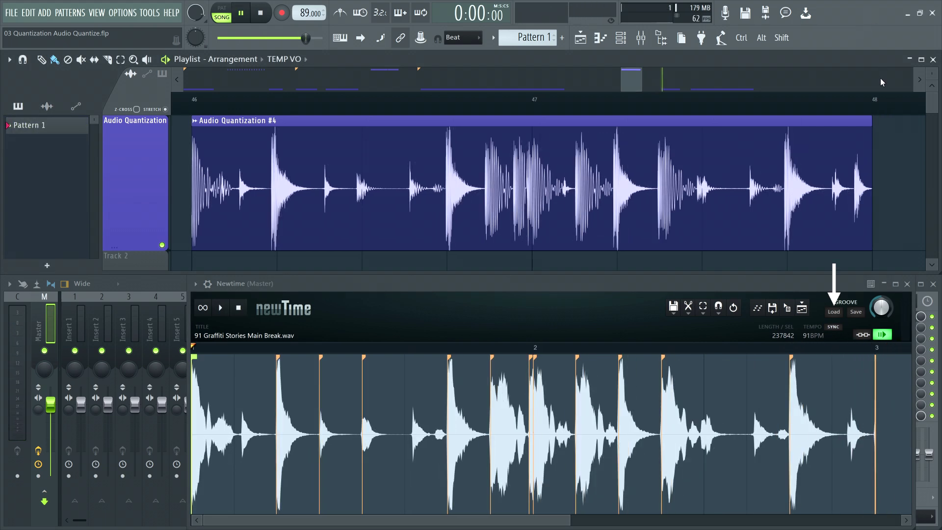
# Load a shuffle groove preset and test Groove amounts around -18% before resetting the knob
pyautogui.click(840, 312)
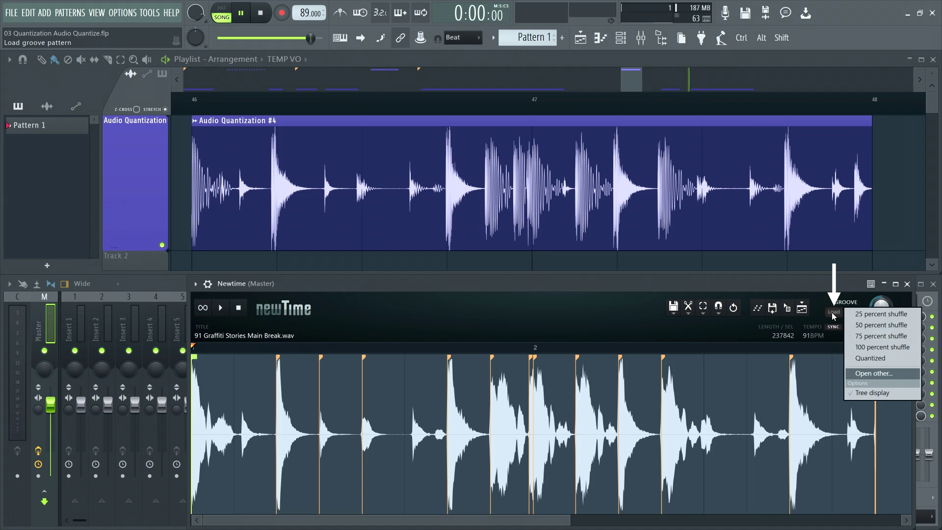
pyautogui.click(878, 336)
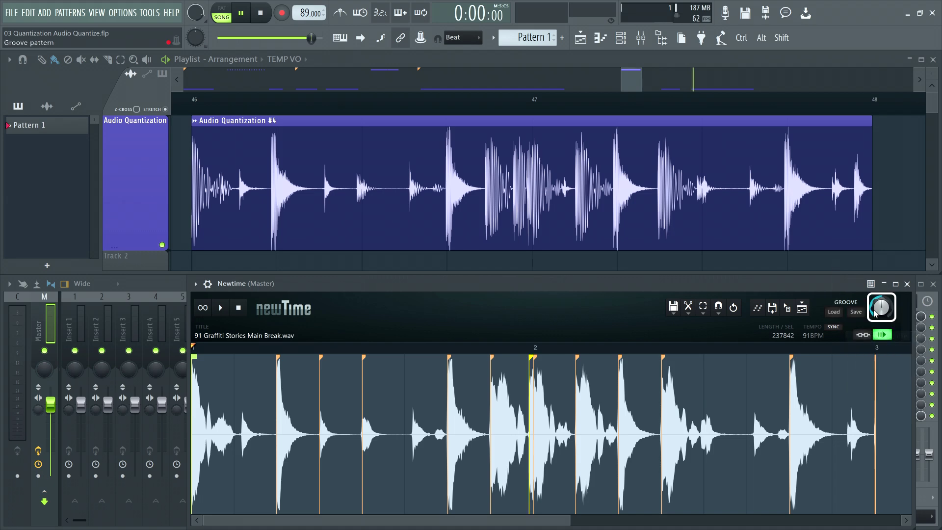
pyautogui.moveTo(881, 307); pyautogui.dragTo(881, 334)
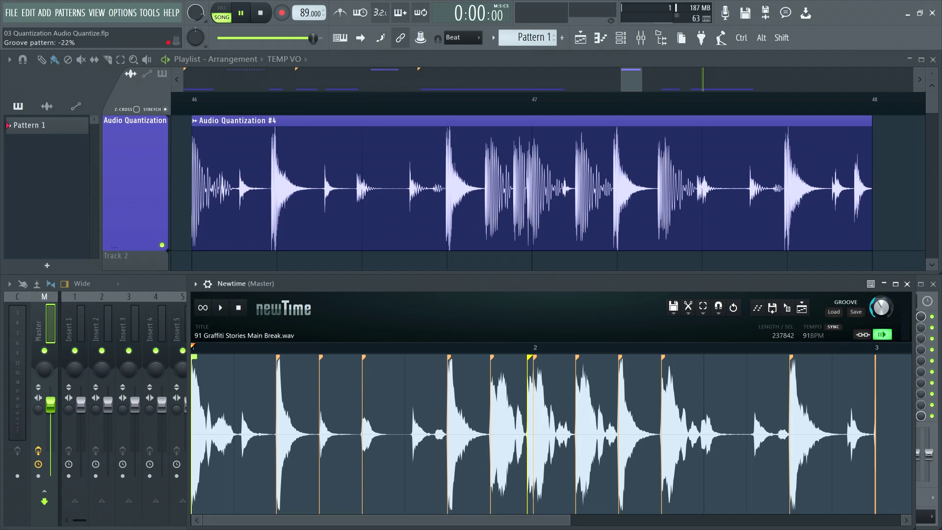
pyautogui.keyDown('alt'); pyautogui.click(879, 314); pyautogui.keyUp('alt')
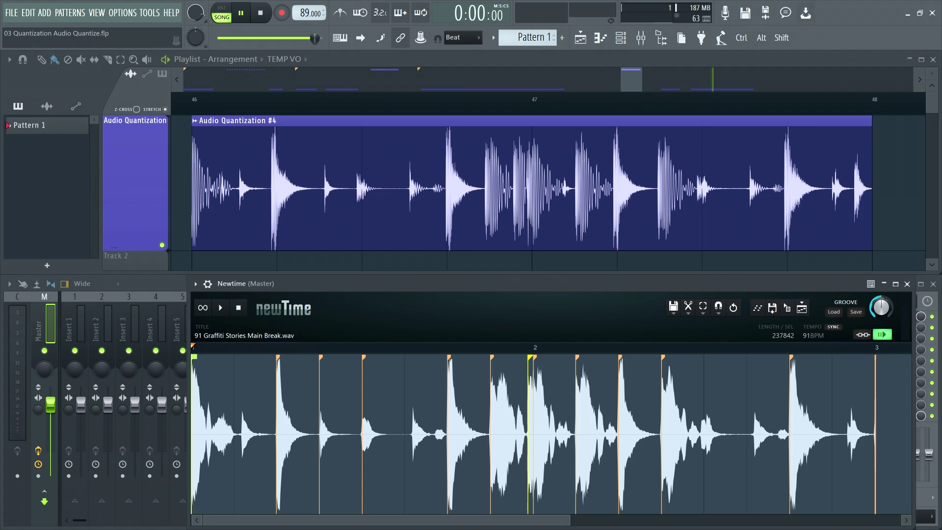